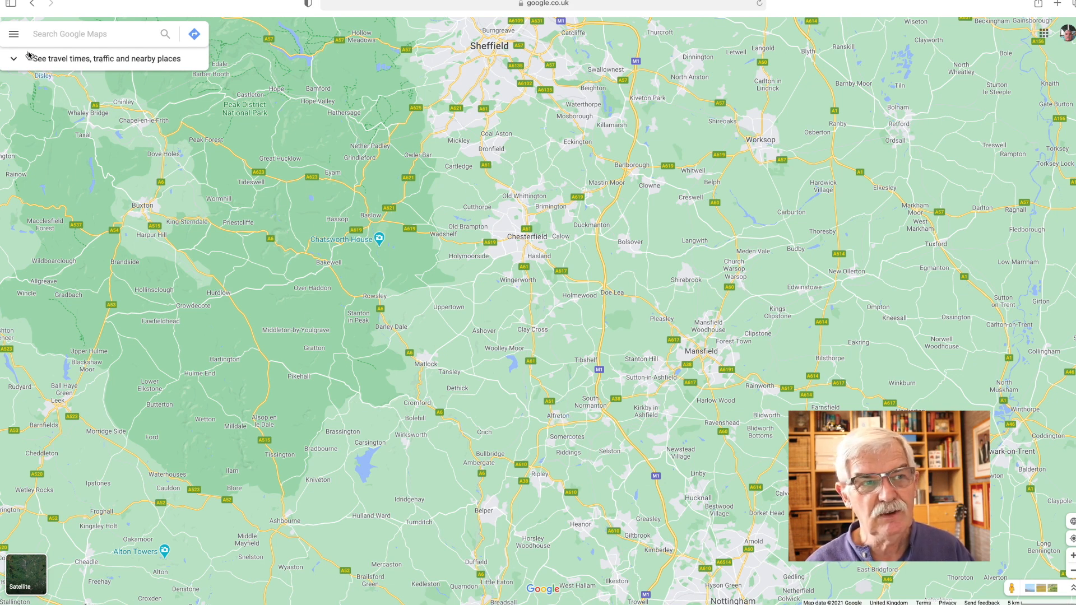
Create a new custom map from the maps section of Your places.
{"action": "left_click", "coordinate": [14, 35]}
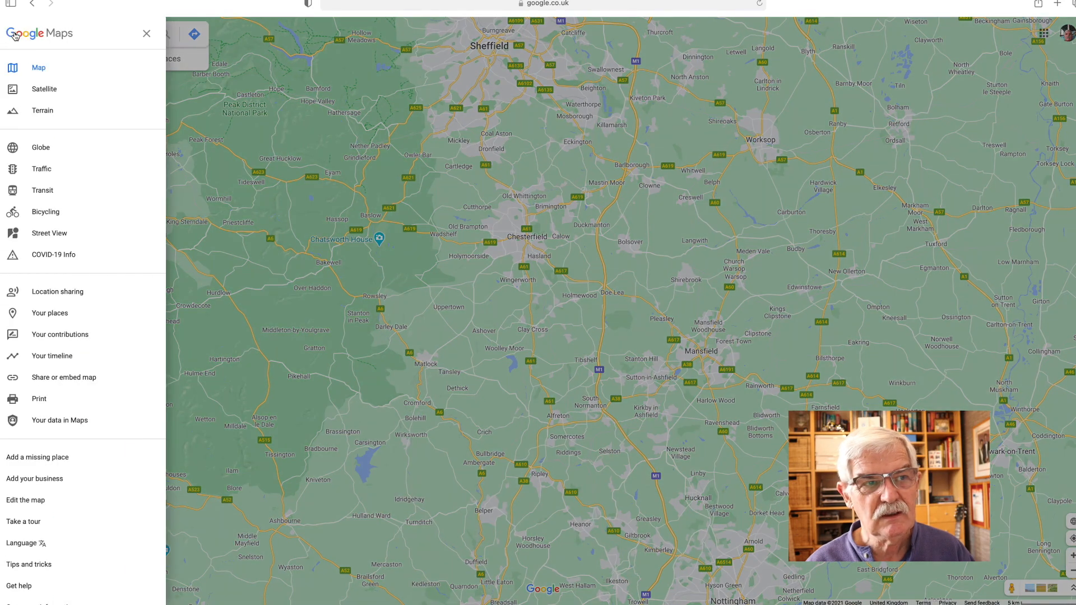
{"action": "left_click", "coordinate": [54, 313]}
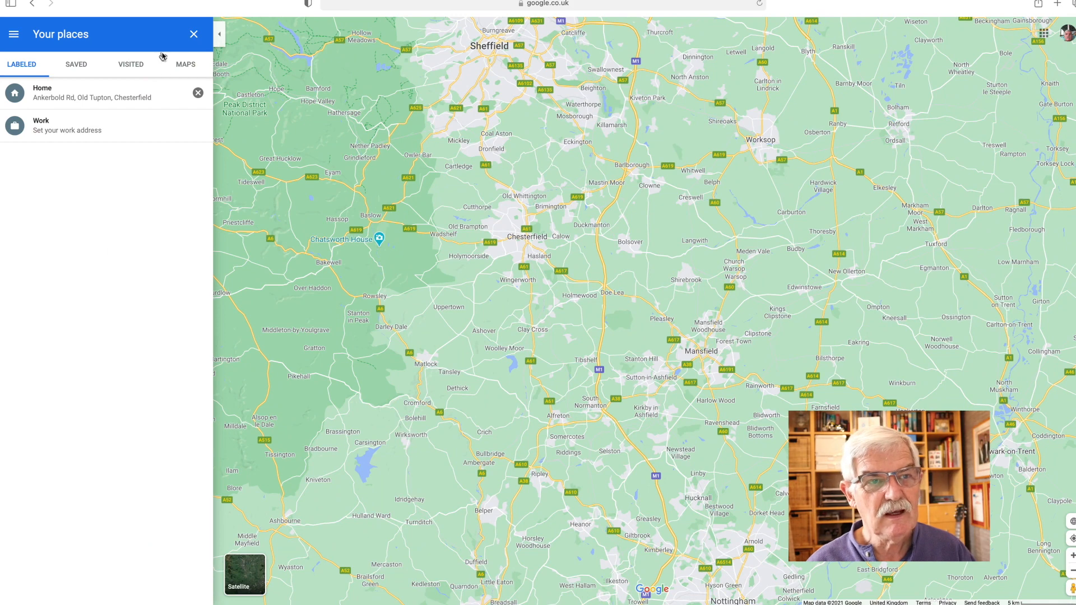
{"action": "left_click", "coordinate": [185, 65]}
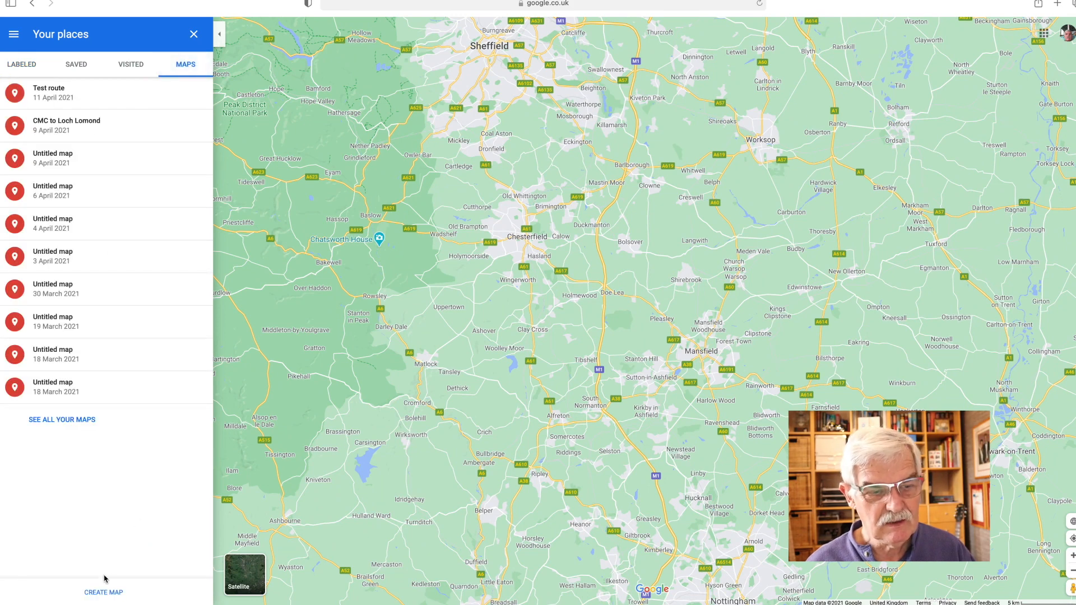
{"action": "left_click", "coordinate": [102, 593]}
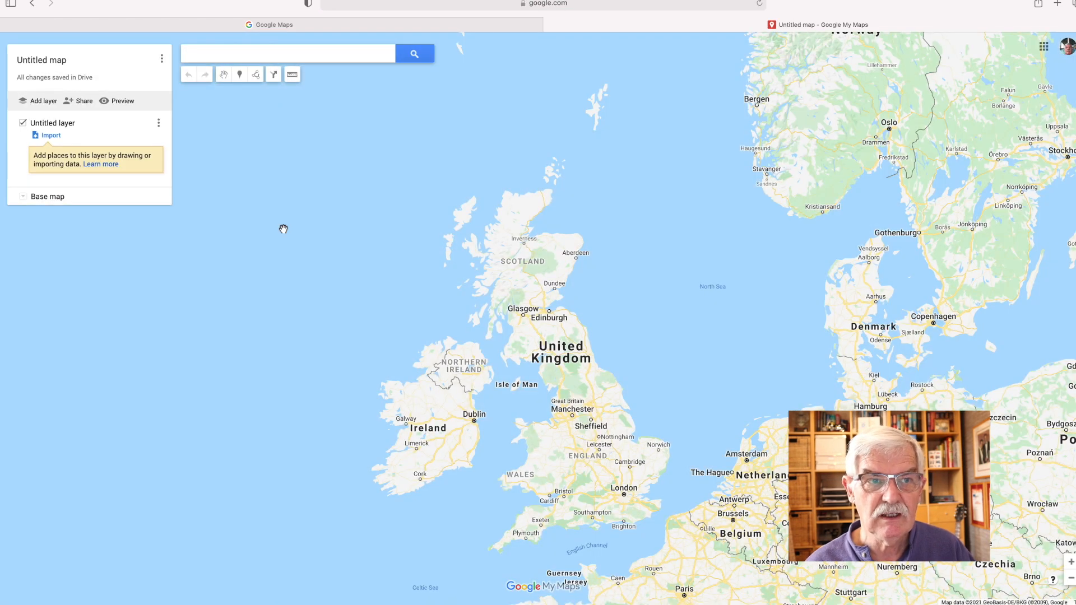
Add a driving route from CMC Motorcycles Chesterfield to Chatsworth House, Bakewell.
{"action": "left_click", "coordinate": [199, 53]}
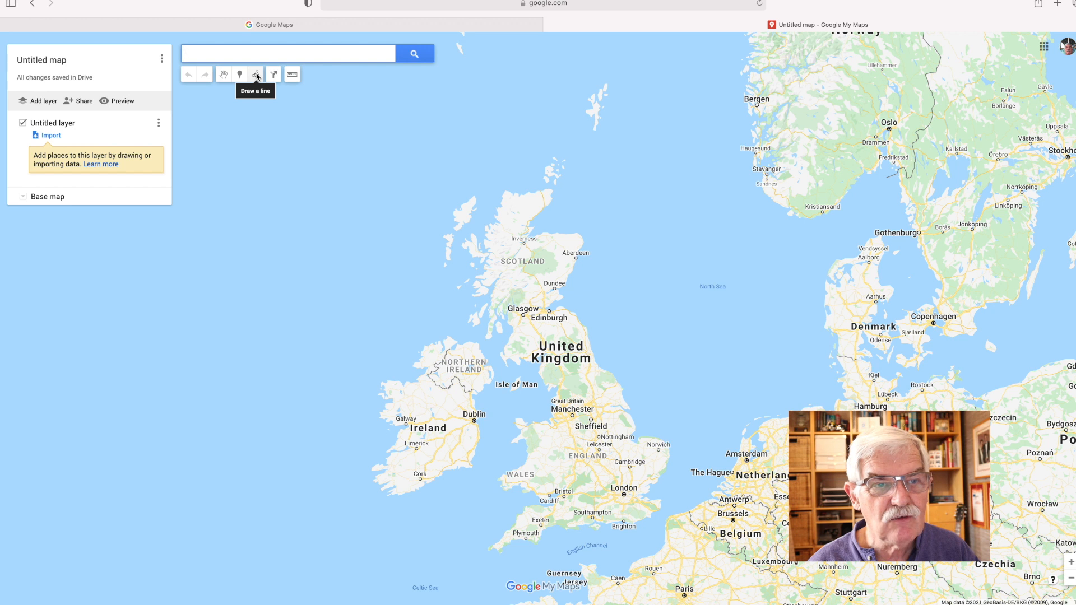
{"action": "left_click", "coordinate": [256, 76]}
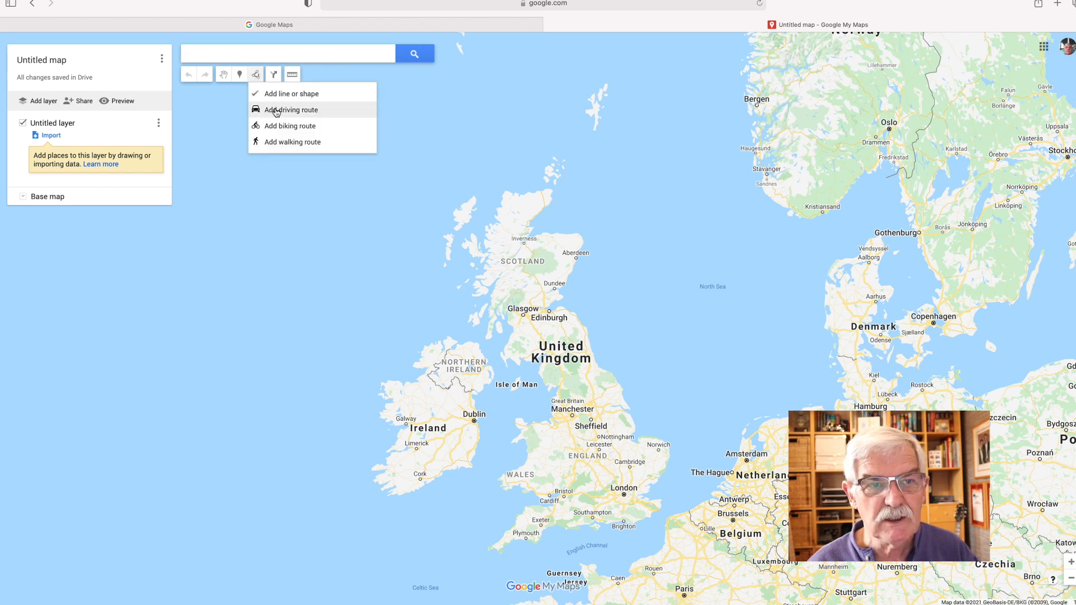
{"action": "left_click", "coordinate": [276, 111]}
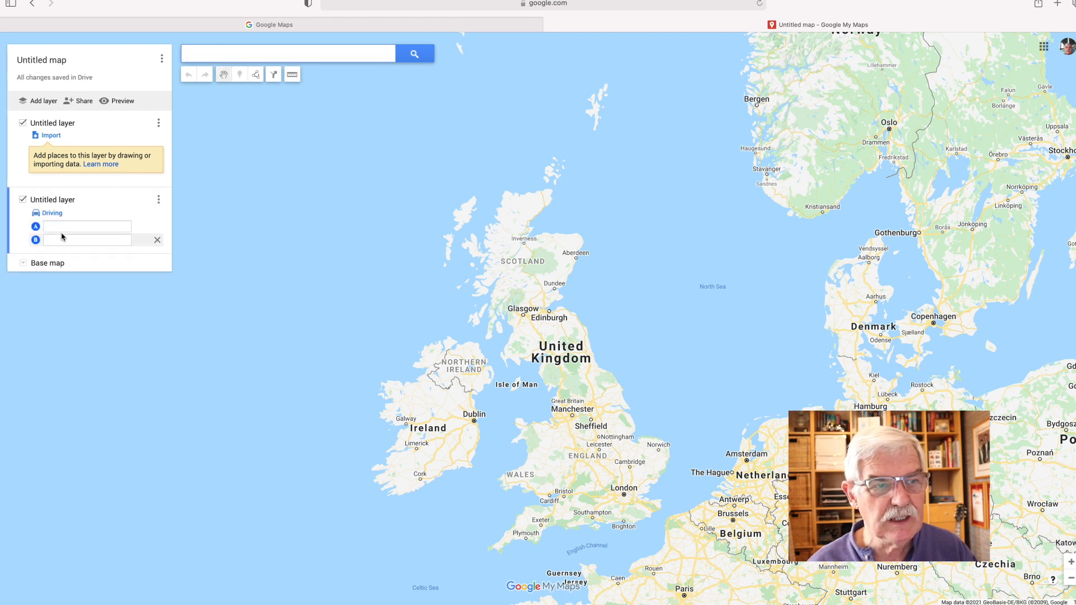
{"action": "left_click", "coordinate": [59, 226]}
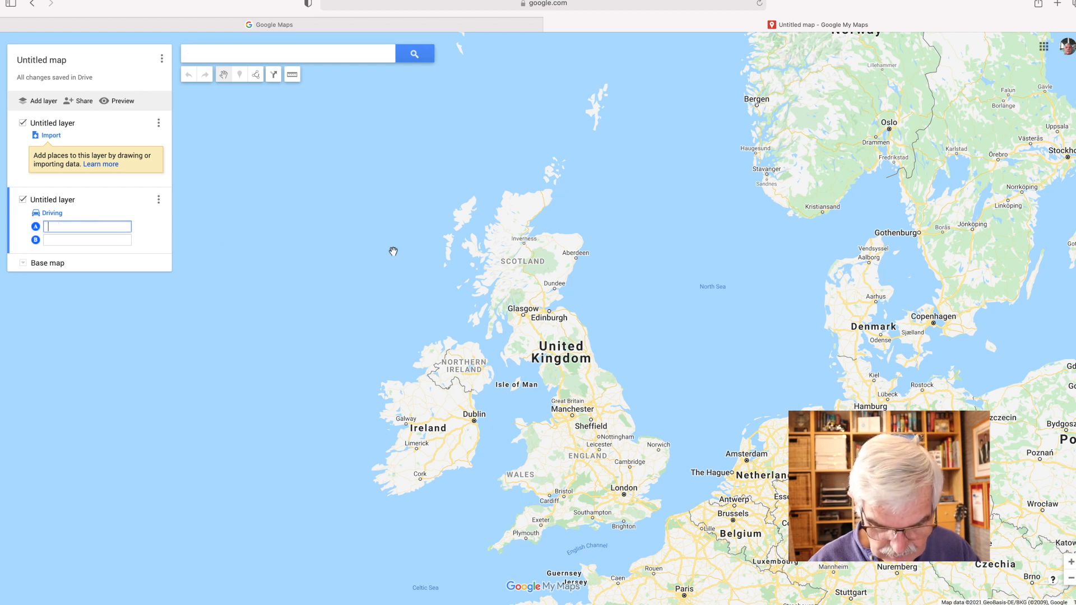
{"action": "type", "text": "CMC"}
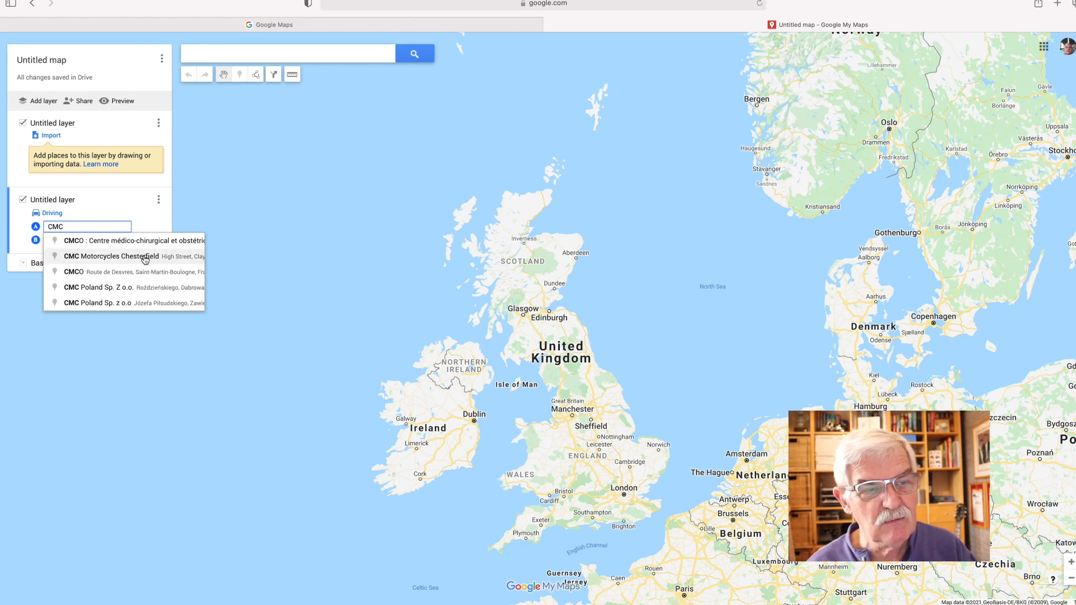
{"action": "left_click", "coordinate": [145, 259]}
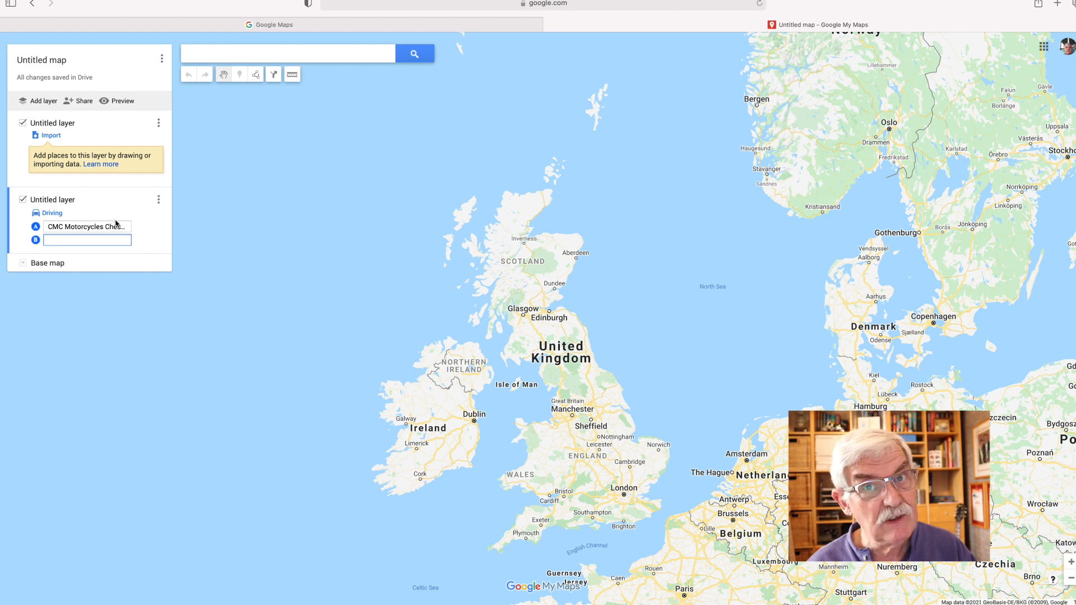
{"action": "type", "text": "Chatsworth"}
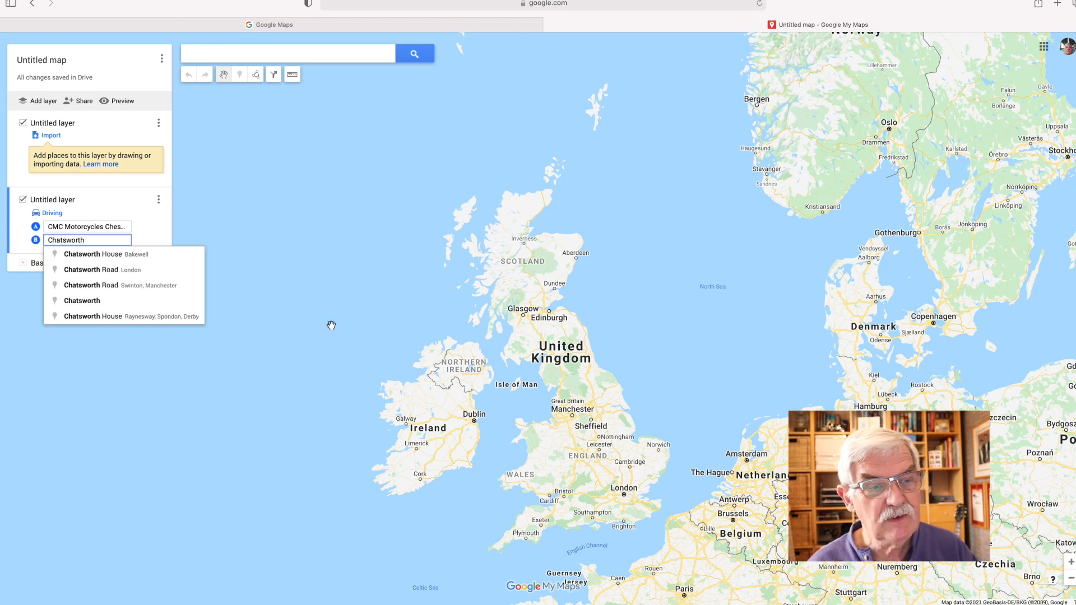
{"action": "left_click", "coordinate": [150, 257]}
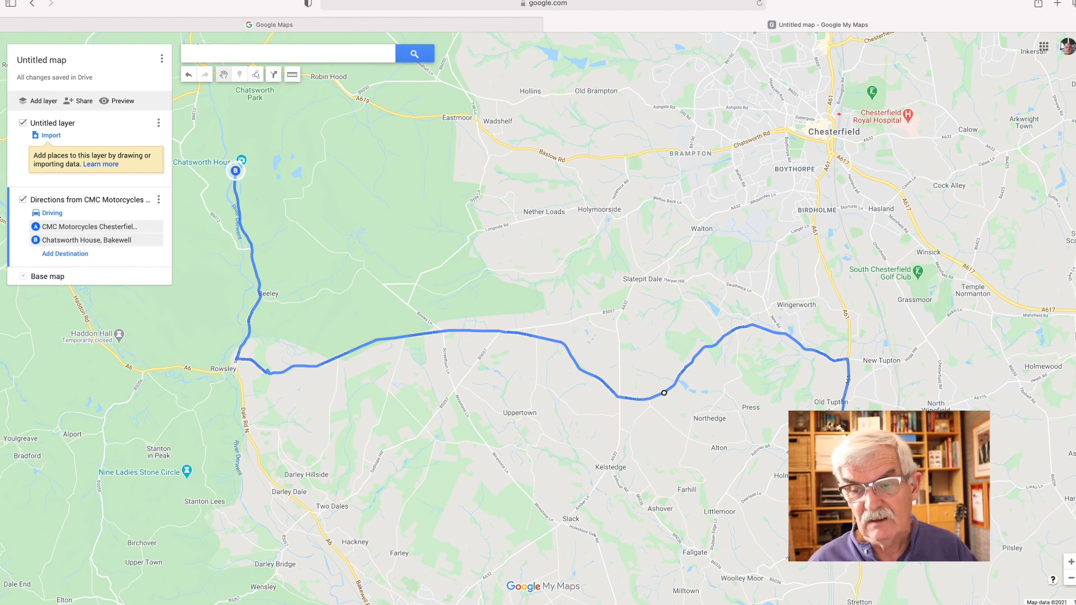
Examine the suggested driving route westward from Old Tupton along Chesterfield Rd to the turn at Rowsley.
{"action": "left_click", "coordinate": [1070, 562]}
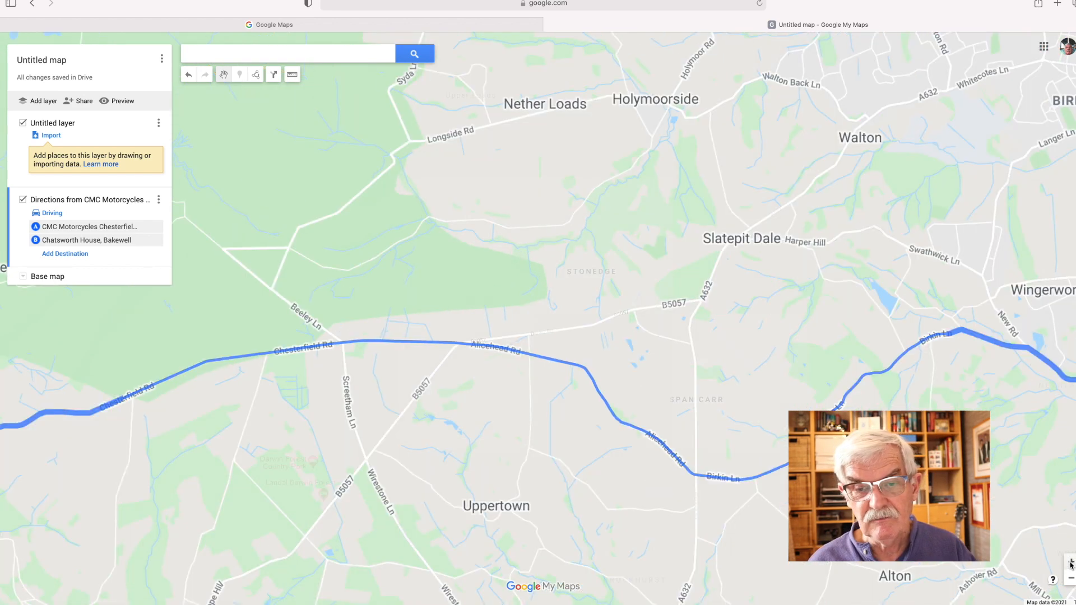
{"action": "left_click_drag", "start_coordinate": [748, 534], "coordinate": [530, 432]}
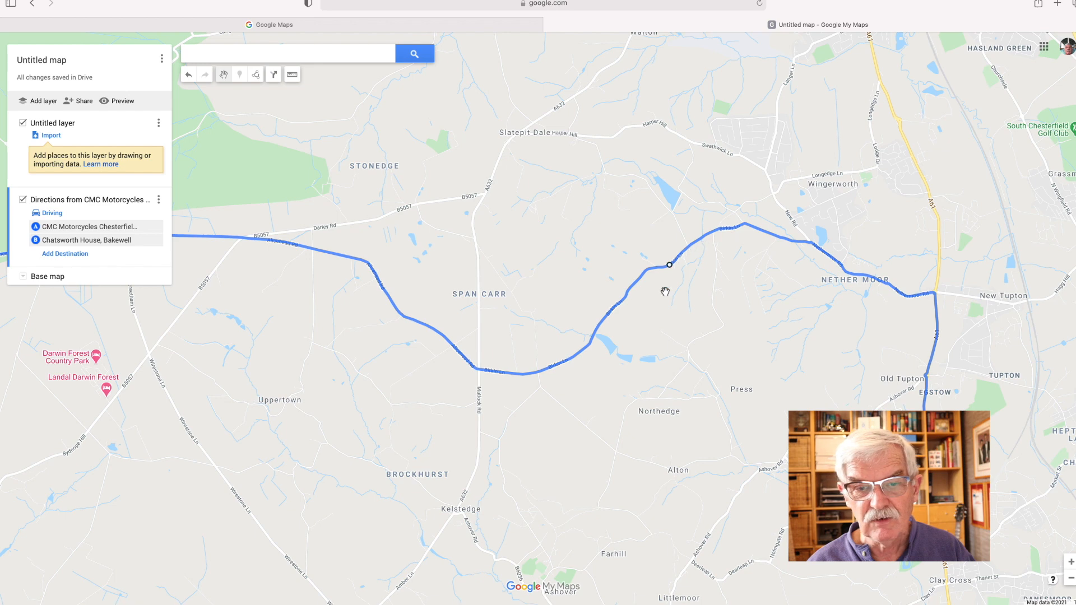
{"action": "left_click_drag", "start_coordinate": [661, 348], "coordinate": [904, 370]}
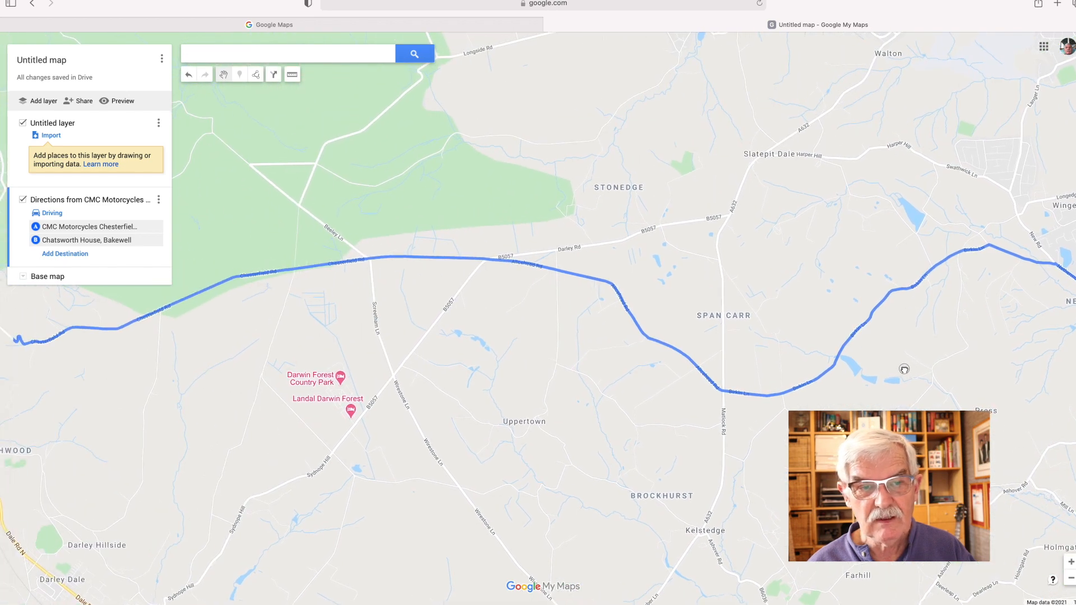
{"action": "left_click_drag", "start_coordinate": [904, 369], "coordinate": [1061, 373]}
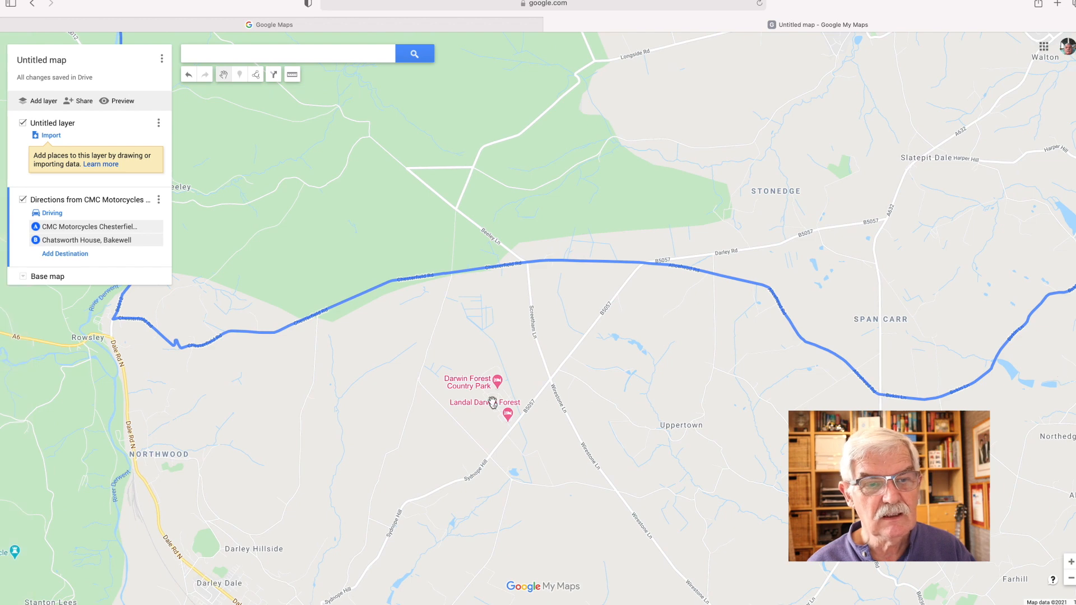
{"action": "left_click_drag", "start_coordinate": [430, 389], "coordinate": [619, 481]}
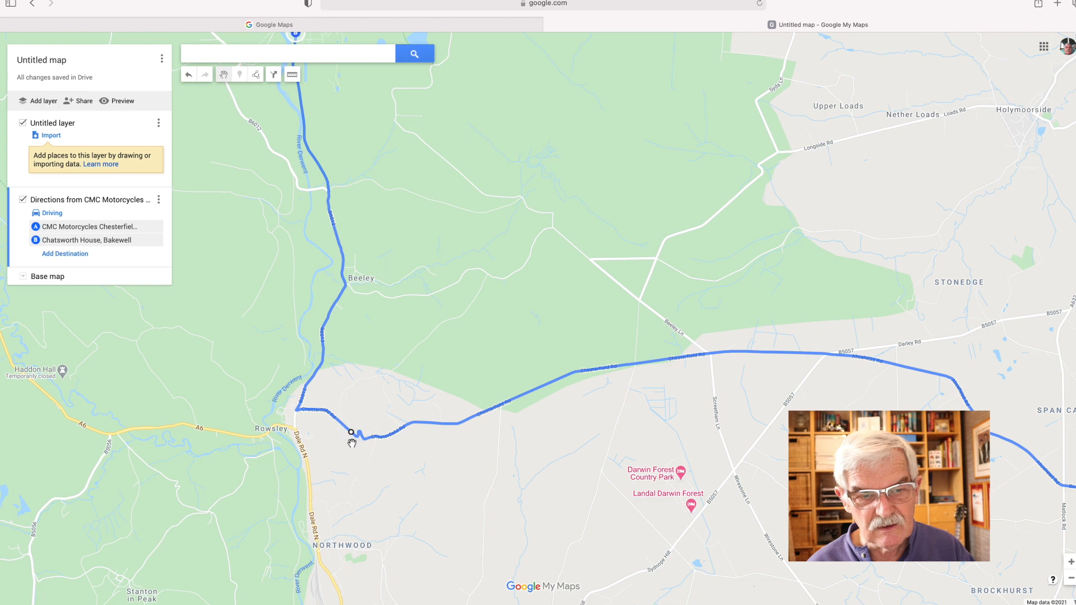
{"action": "left_click", "coordinate": [1071, 563]}
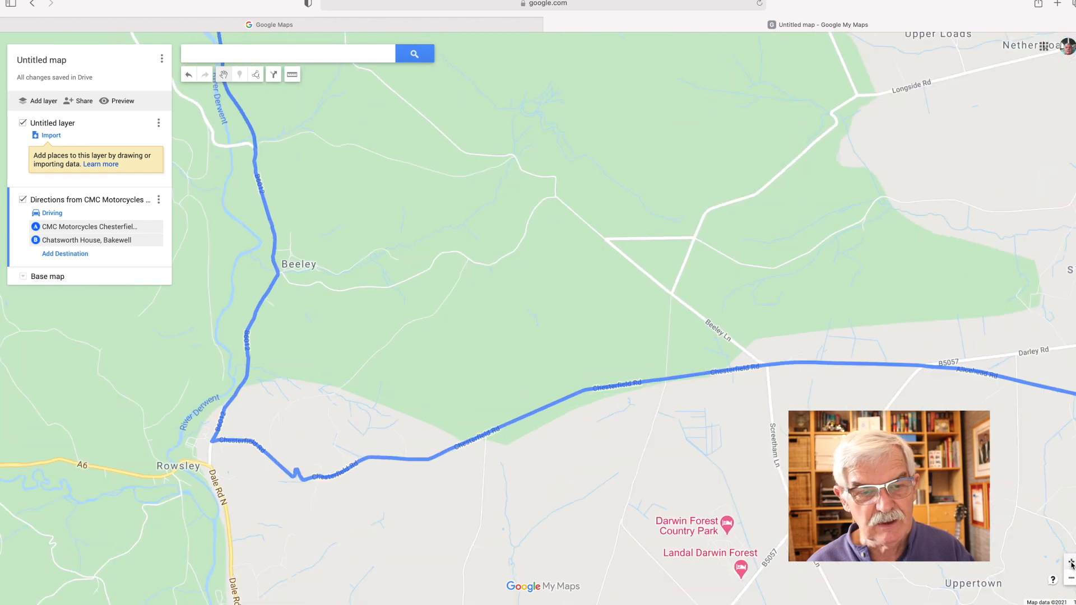
{"action": "left_click_drag", "start_coordinate": [365, 331], "coordinate": [583, 249]}
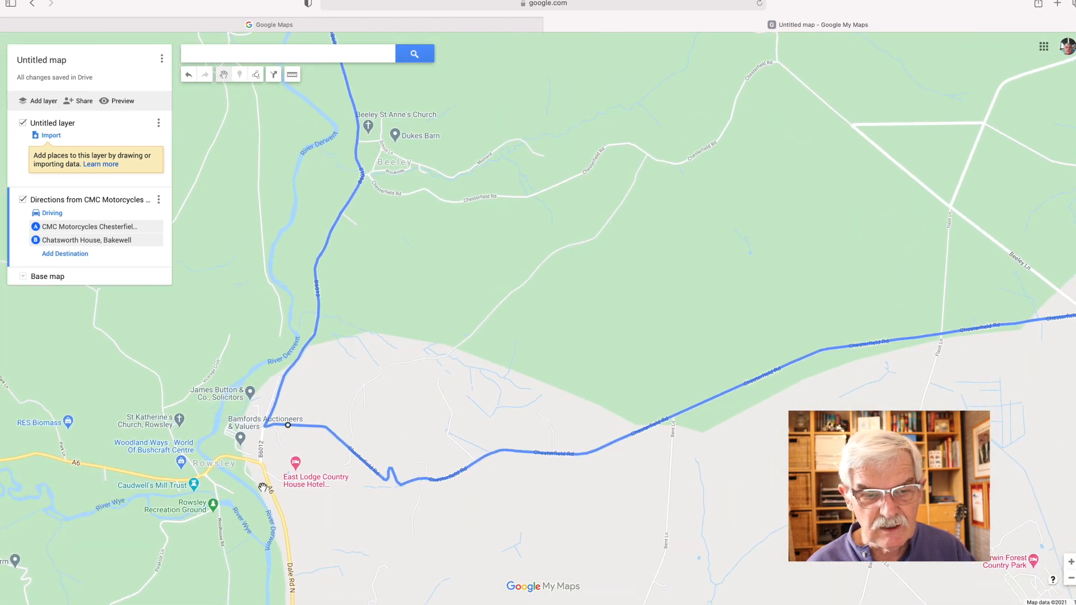
{"action": "left_click", "coordinate": [1072, 580]}
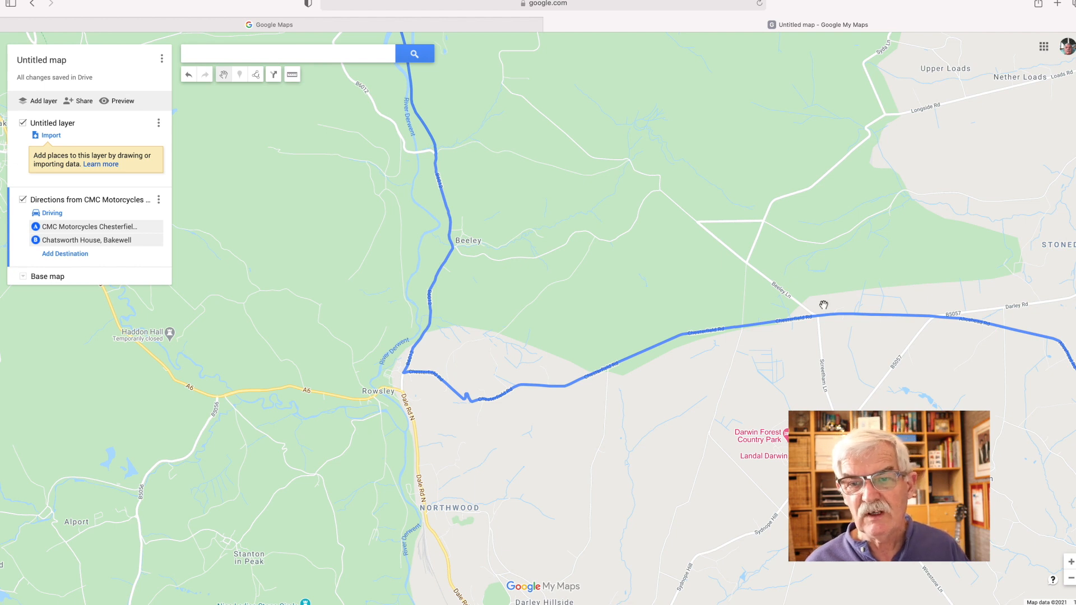
Reroute the drive off Chesterfield Rd onto Beeley Ln, northeast of Beeley.
{"action": "mouse_move", "coordinate": [819, 326]}
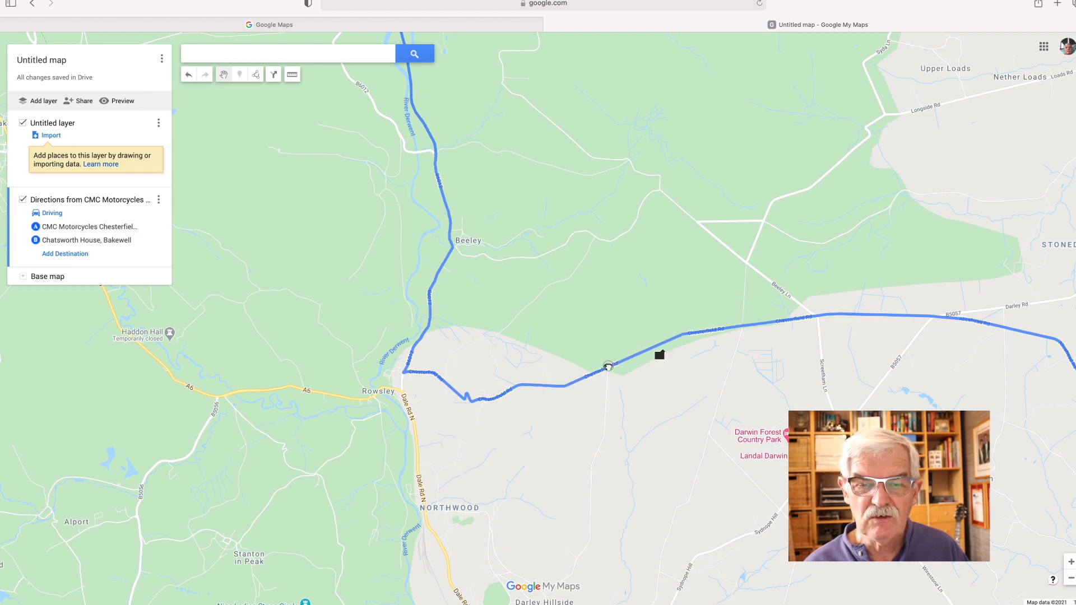
{"action": "left_click", "coordinate": [619, 362]}
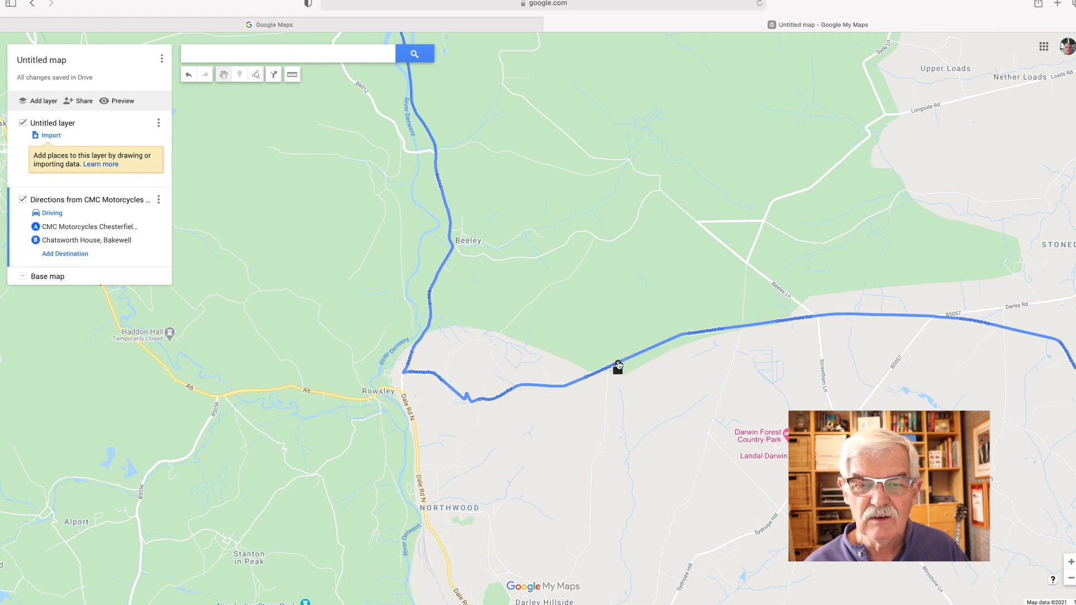
{"action": "left_click_drag", "start_coordinate": [618, 363], "coordinate": [683, 218]}
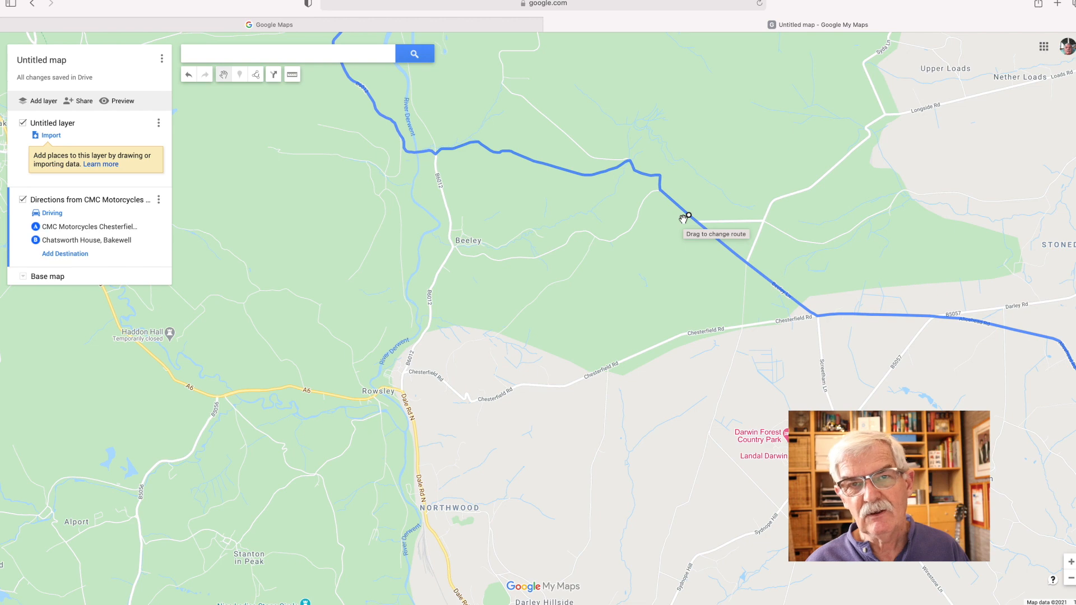
Move the altered route point from Beeley Ln back onto Chesterfield Rd, east of Rowsley.
{"action": "left_click", "coordinate": [1071, 562]}
{"action": "scroll", "coordinate": [489, 262], "scroll_direction": "up", "scroll_amount": 3}
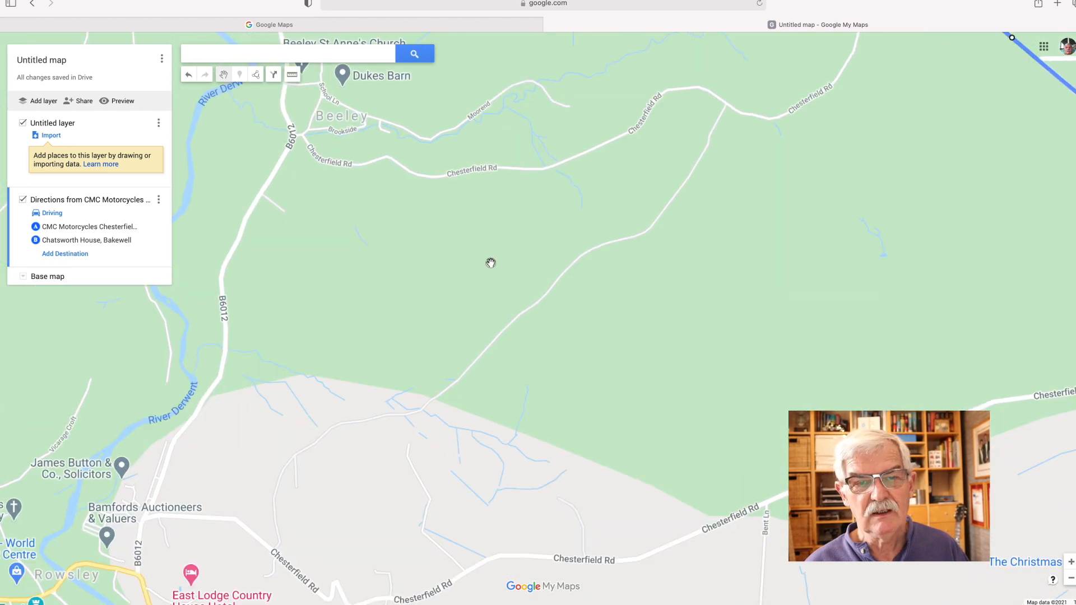
{"action": "left_click_drag", "start_coordinate": [465, 404], "coordinate": [461, 422]}
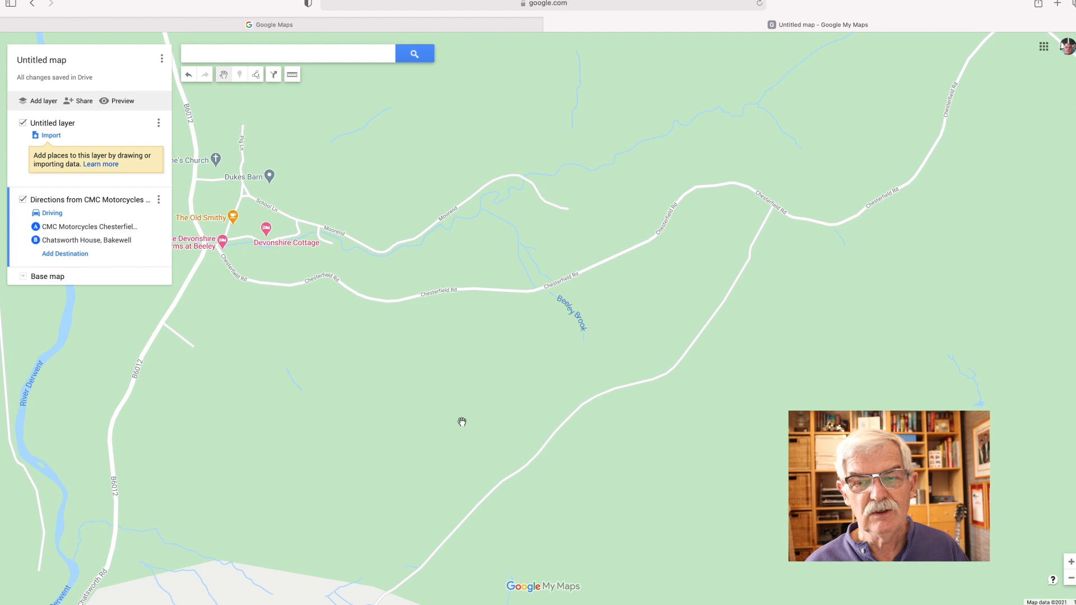
{"action": "left_click", "coordinate": [1071, 578]}
{"action": "left_click_drag", "start_coordinate": [711, 331], "coordinate": [702, 444]}
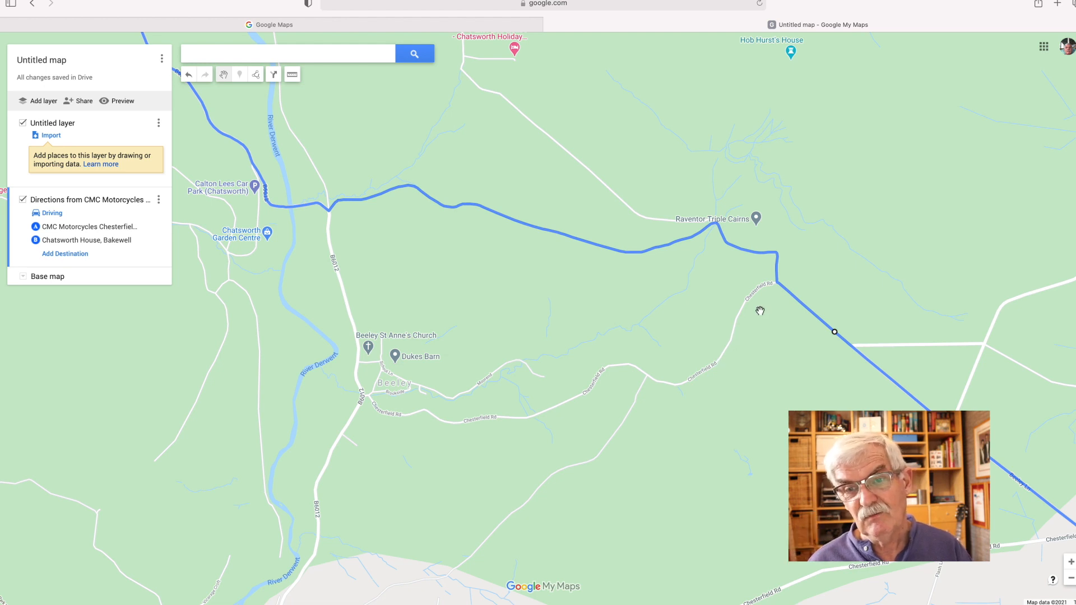
{"action": "left_click", "coordinate": [777, 281]}
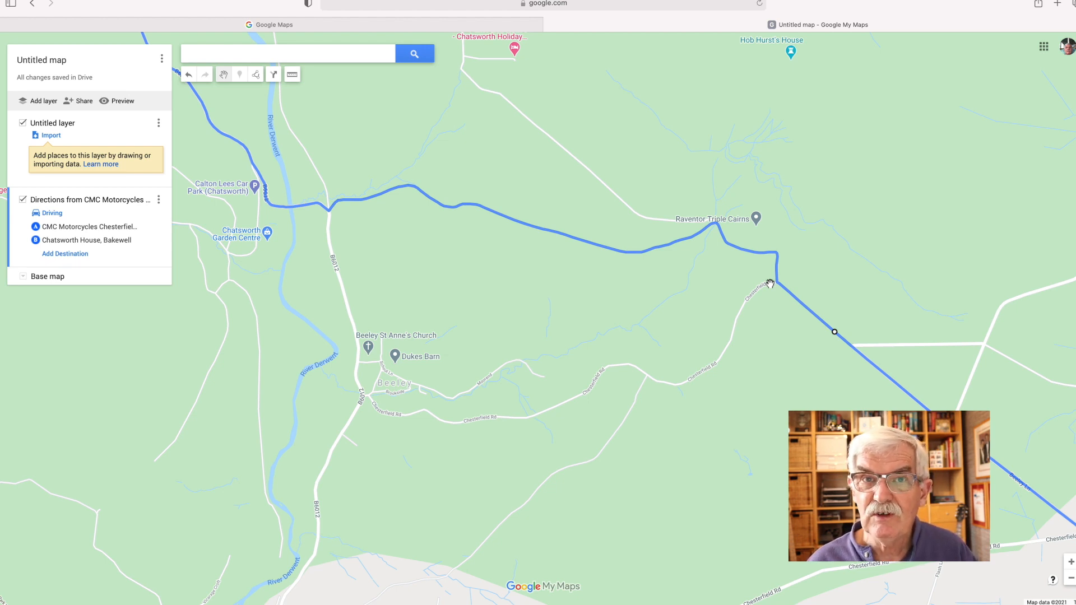
{"action": "left_click_drag", "start_coordinate": [716, 283], "coordinate": [721, 137]}
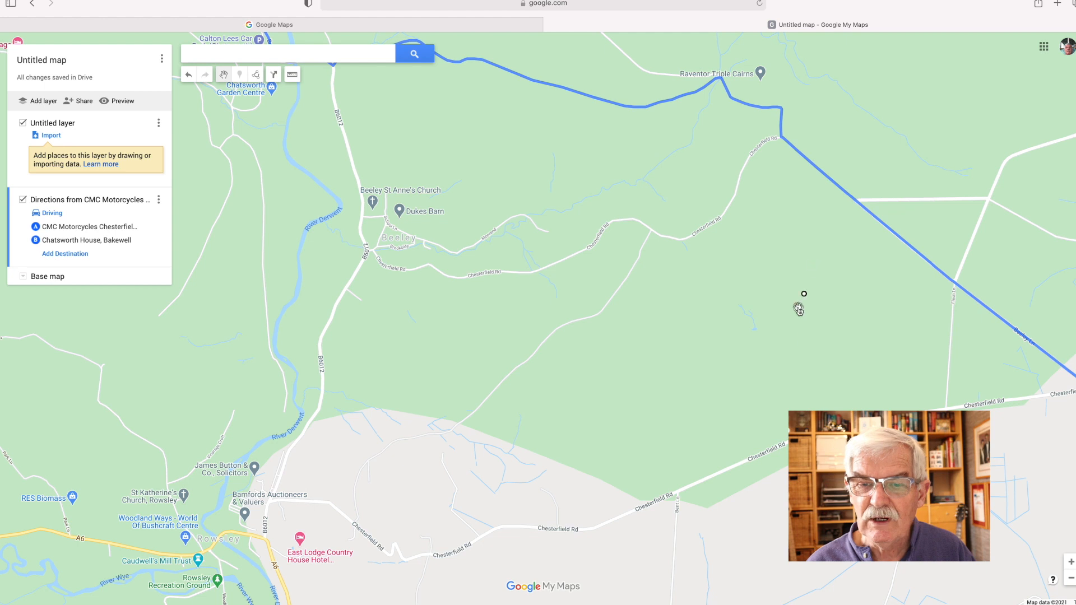
{"action": "left_click_drag", "start_coordinate": [769, 425], "coordinate": [766, 452]}
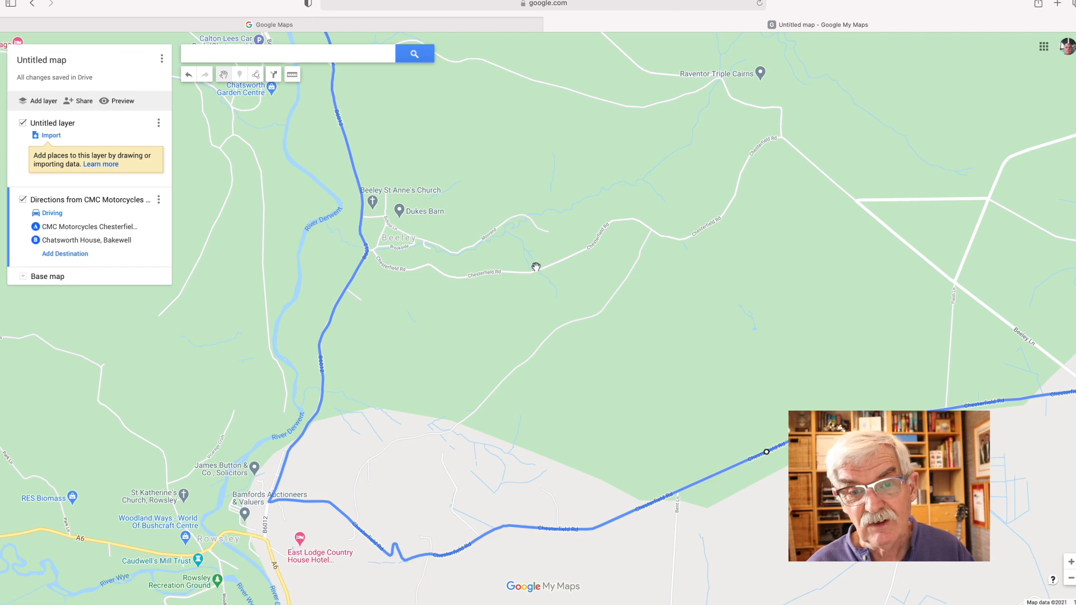
Examine the final stretch of the route from Beeley along the River Derwent to Chatsworth House and the nearby B6012.
{"action": "left_click_drag", "start_coordinate": [540, 285], "coordinate": [719, 360]}
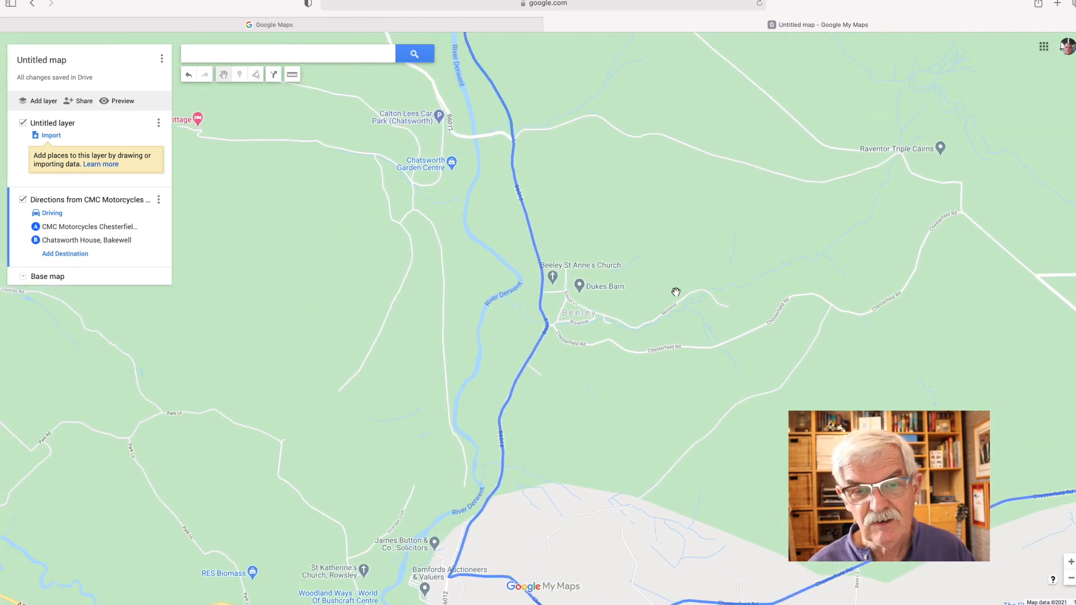
{"action": "left_click_drag", "start_coordinate": [677, 292], "coordinate": [678, 386]}
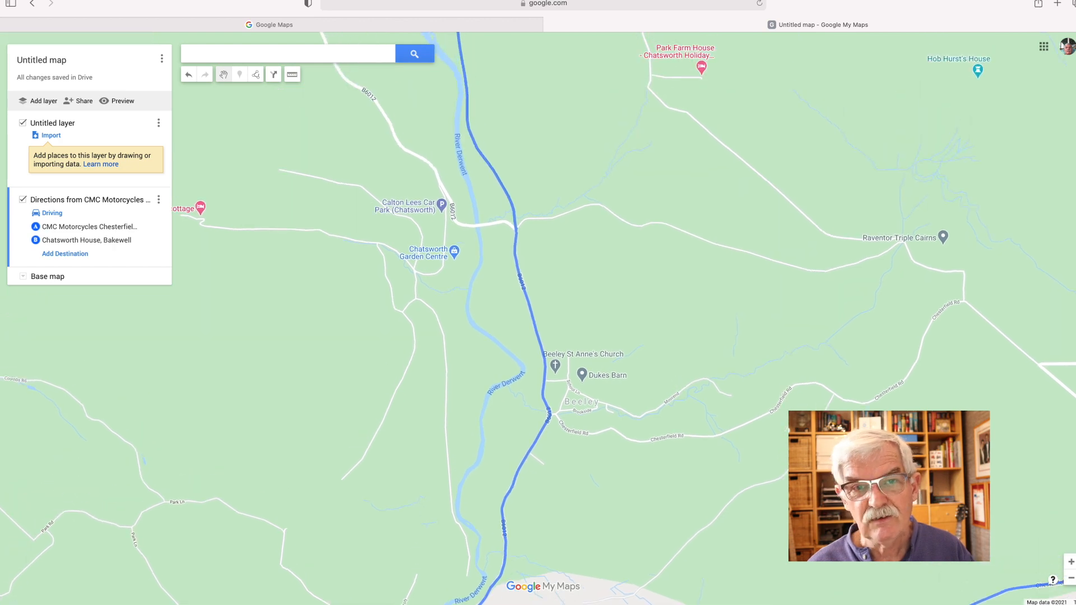
{"action": "left_click_drag", "start_coordinate": [685, 349], "coordinate": [677, 437]}
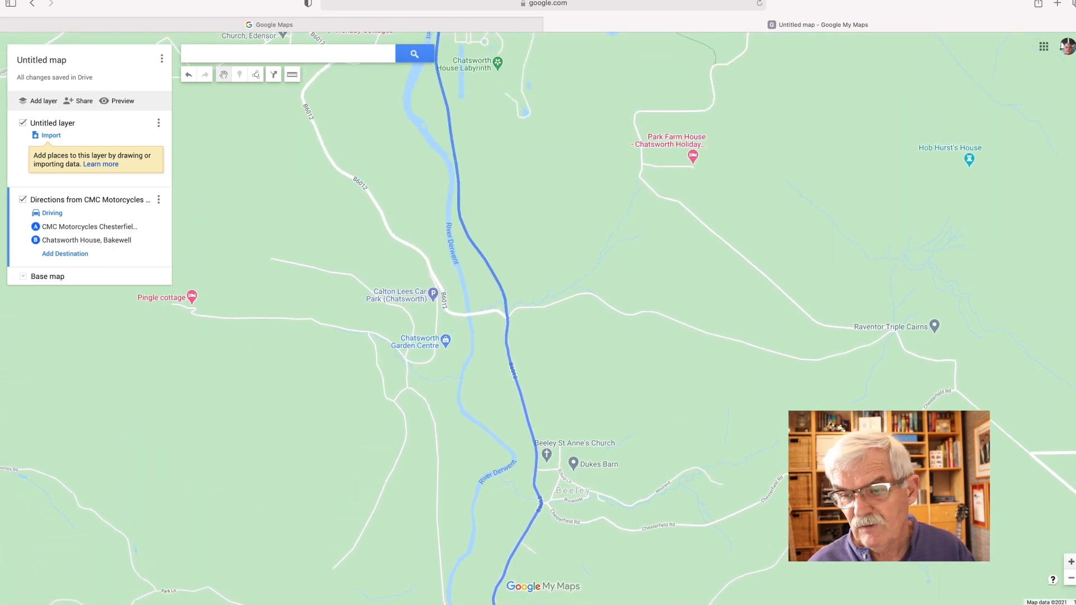
{"action": "left_click", "coordinate": [1071, 562]}
{"action": "mouse_move", "coordinate": [590, 184]}
{"action": "left_mouse_down"}
{"action": "mouse_move", "coordinate": [636, 234]}
{"action": "mouse_move", "coordinate": [725, 398]}
{"action": "left_mouse_up"}
{"action": "mouse_move", "coordinate": [583, 118]}
{"action": "left_mouse_down"}
{"action": "mouse_move", "coordinate": [657, 324]}
{"action": "mouse_move", "coordinate": [675, 427]}
{"action": "mouse_move", "coordinate": [668, 297]}
{"action": "left_mouse_up"}
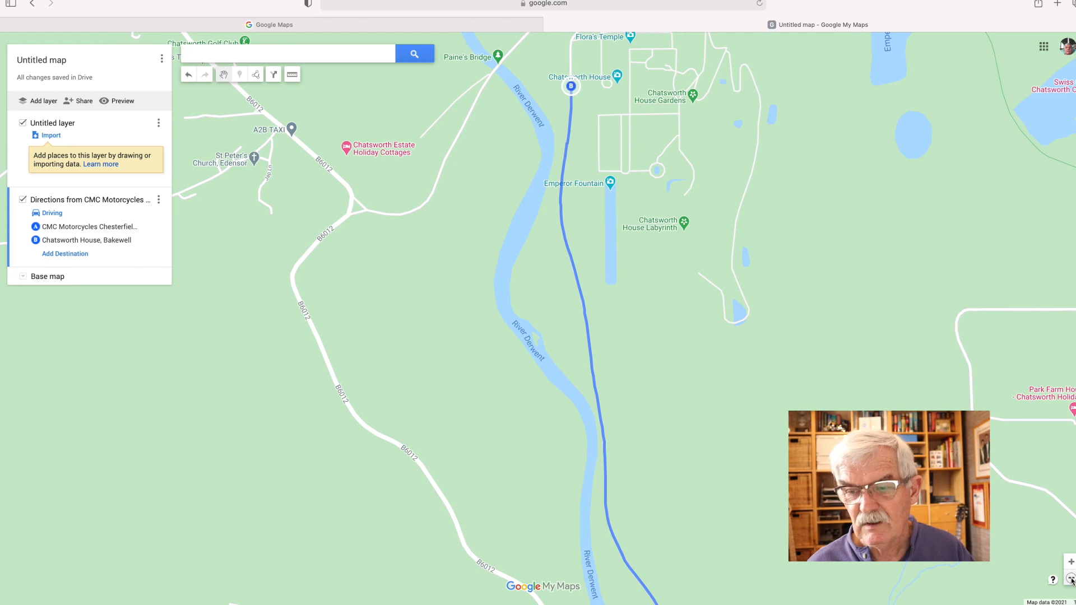
{"action": "left_click", "coordinate": [1071, 577]}
{"action": "left_click_drag", "start_coordinate": [894, 479], "coordinate": [879, 338]}
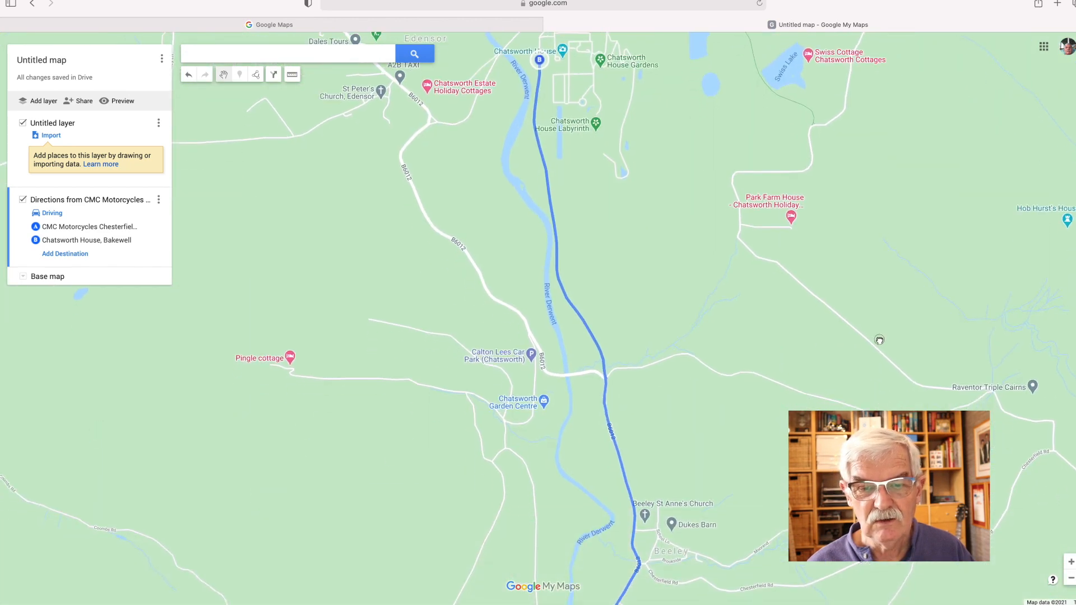
{"action": "left_click", "coordinate": [1070, 577]}
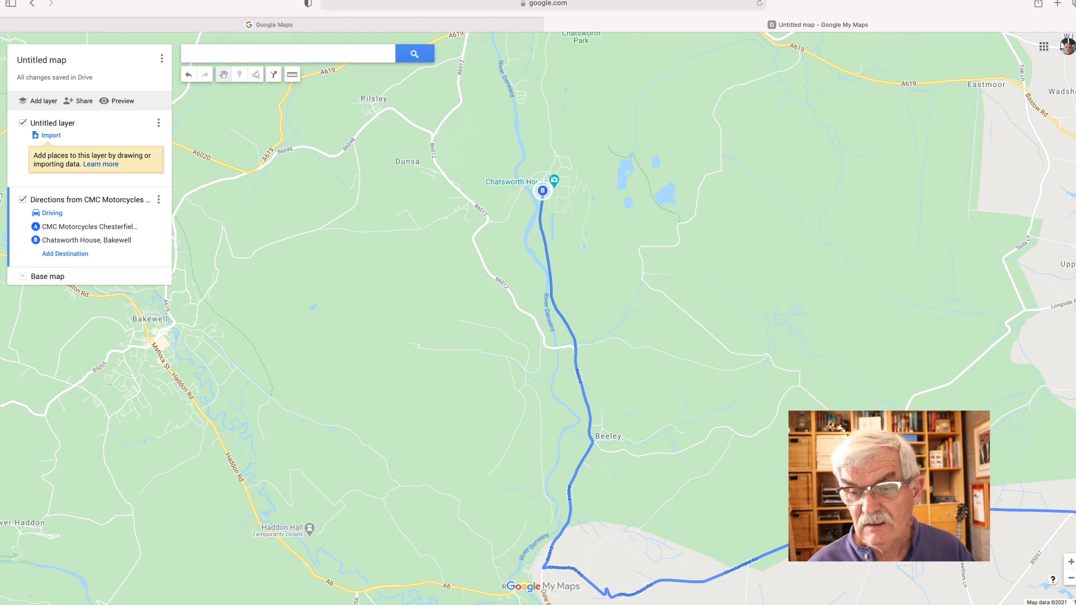
Reroute the final stretch to Chatsworth House onto the B6012, west of the River Derwent.
{"action": "left_click", "coordinate": [1071, 562]}
{"action": "left_click_drag", "start_coordinate": [748, 349], "coordinate": [751, 408]}
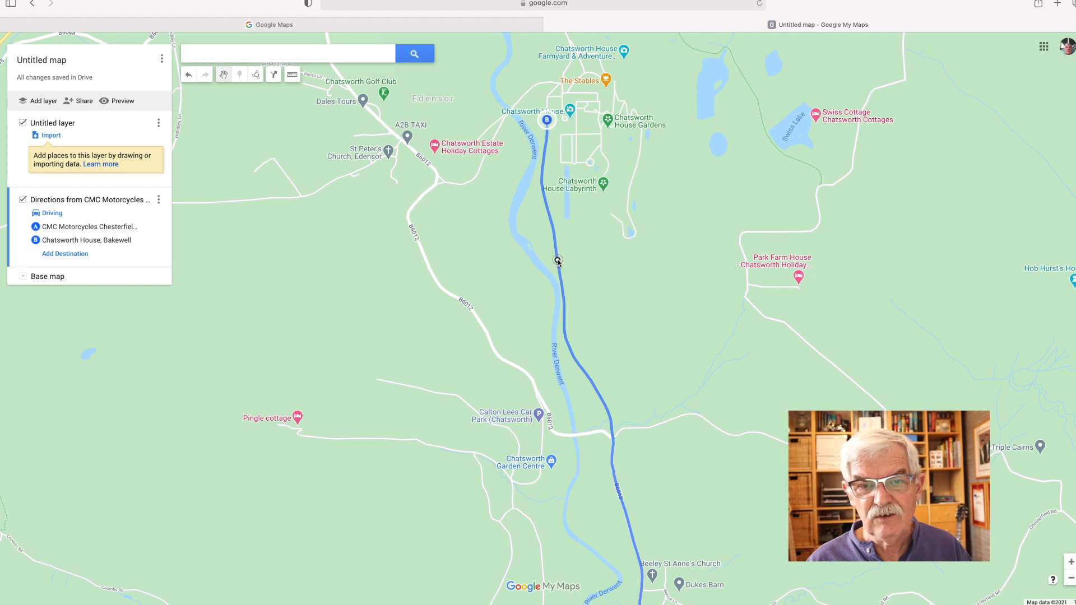
{"action": "left_click_drag", "start_coordinate": [557, 260], "coordinate": [438, 280]}
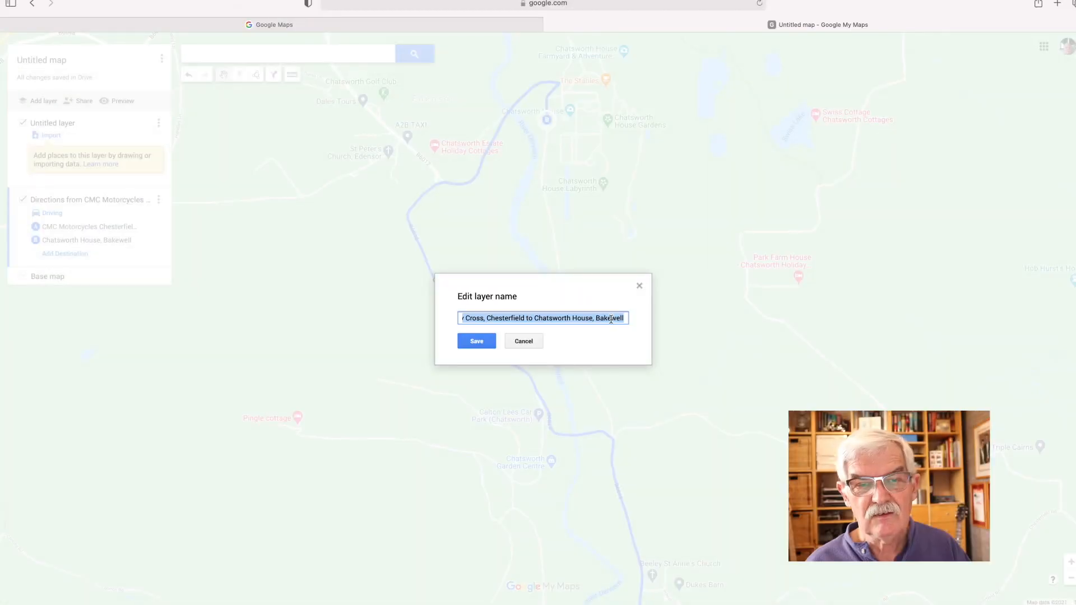
Rename the directions layer as CMC to Chatsworth.
{"action": "type", "text": "CMC to Chatswor"}
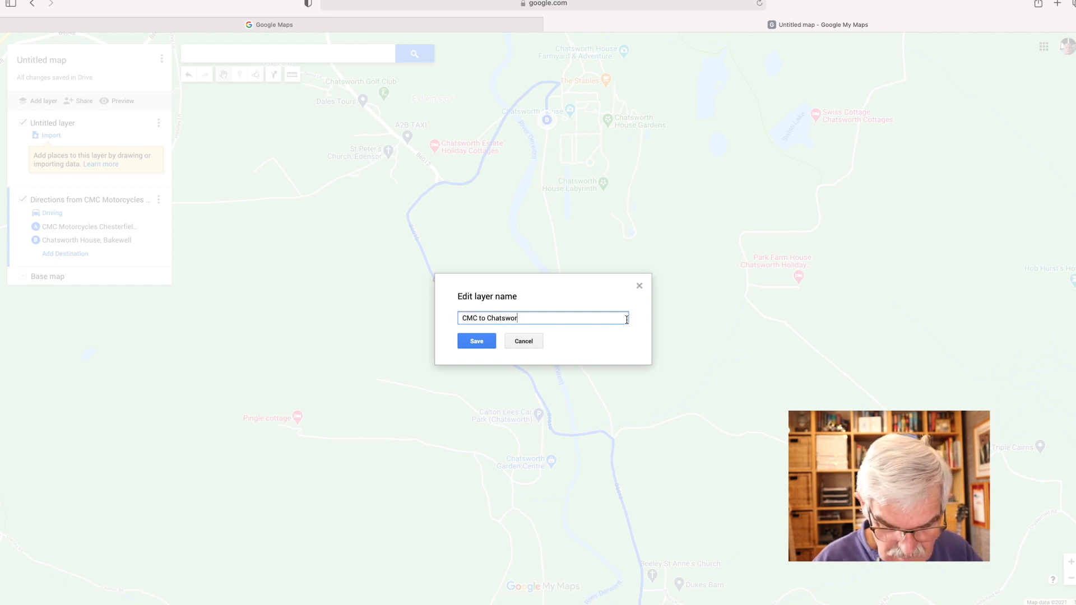
{"action": "type", "text": "th"}
{"action": "left_click", "coordinate": [468, 343]}
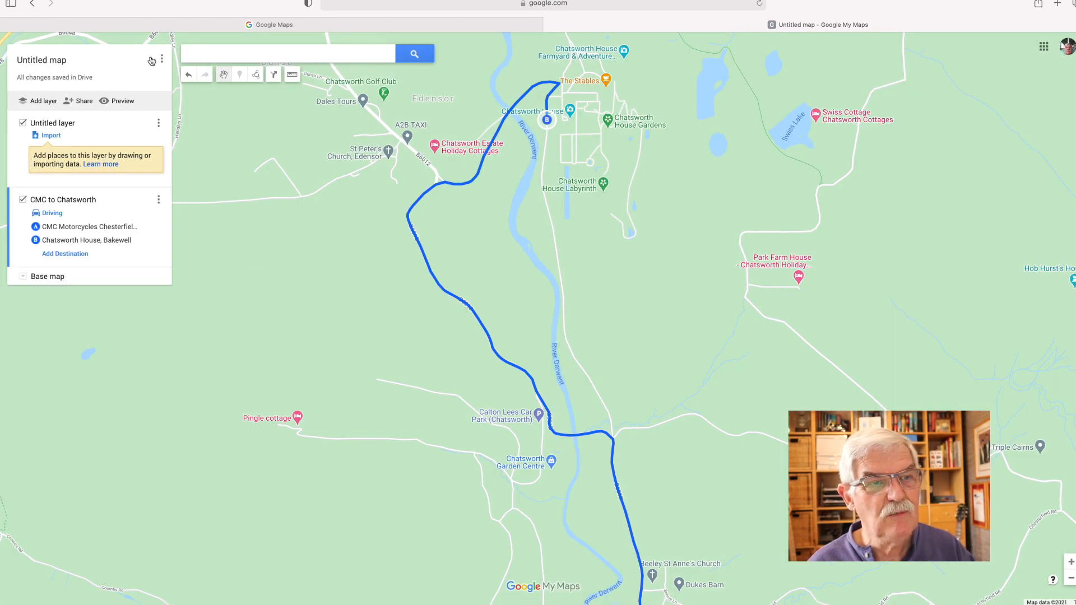
Change the map's title from Untitled map to Test to Chatsworth.
{"action": "left_click", "coordinate": [57, 61]}
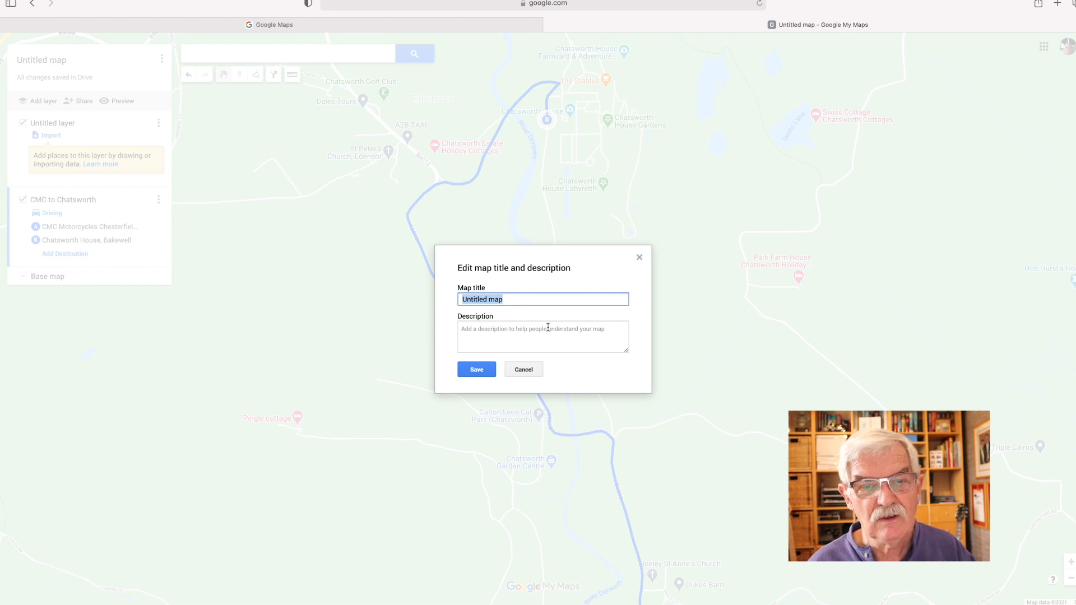
{"action": "key", "text": "Right"}
{"action": "type", "text": "T"}
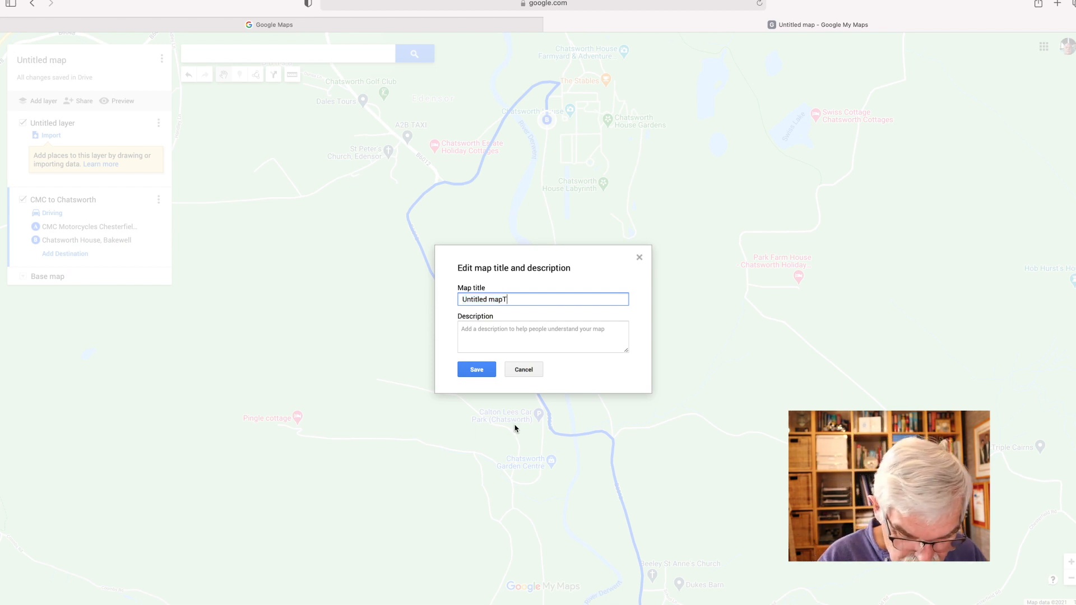
{"action": "type", "text": "est to Ch"}
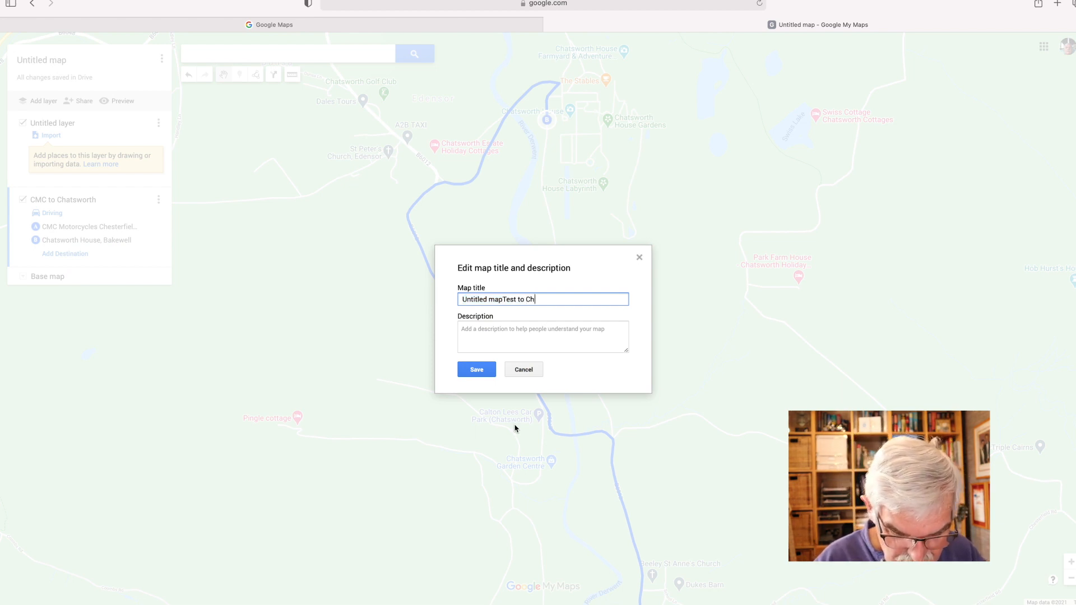
{"action": "type", "text": "atsworth"}
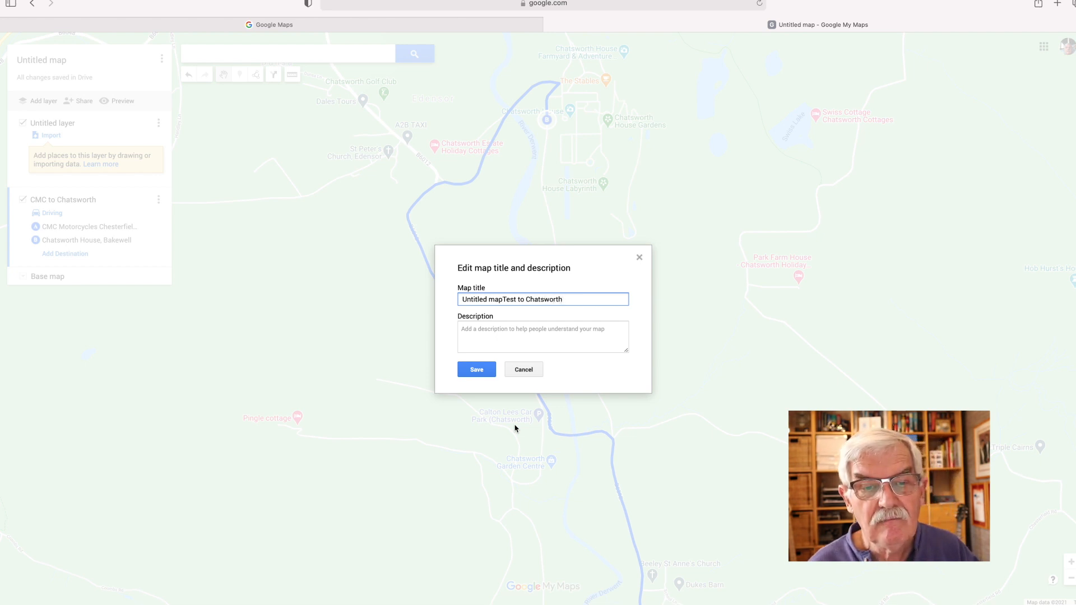
{"action": "left_click", "coordinate": [504, 299]}
{"action": "key", "text": "BackSpace"}
{"action": "key", "text": "BackSpace"}
{"action": "key", "text": "BackSpace"}
{"action": "key", "text": "BackSpace"}
{"action": "key", "text": "BackSpace"}
{"action": "key", "text": "BackSpace"}
{"action": "key", "text": "BackSpace"}
{"action": "key", "text": "BackSpace"}
{"action": "key", "text": "BackSpace"}
{"action": "key", "text": "BackSpace"}
{"action": "key", "text": "BackSpace"}
{"action": "key", "text": "BackSpace"}
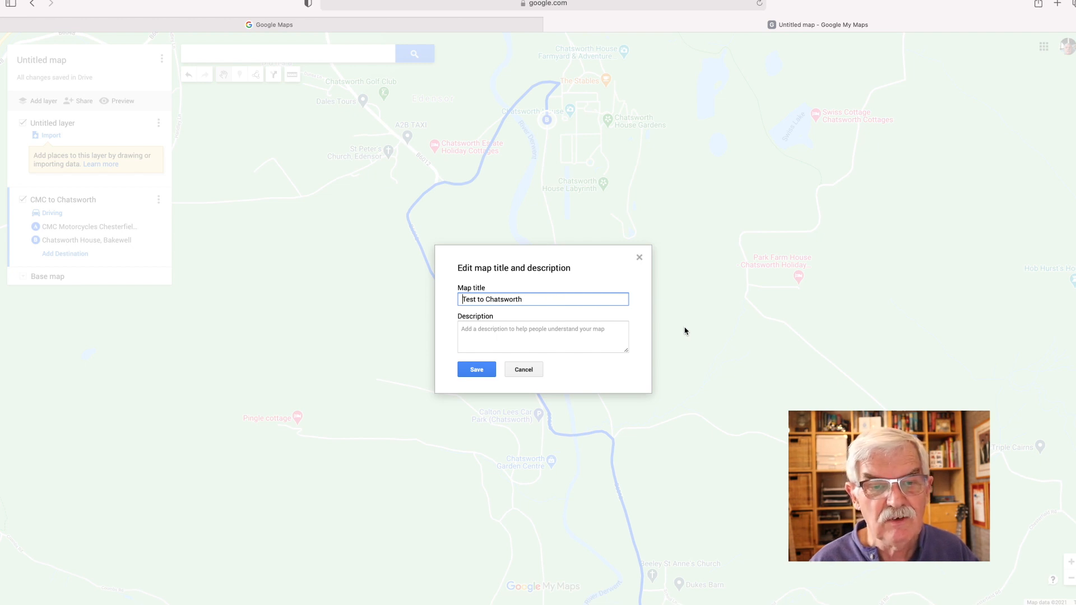
{"action": "left_click", "coordinate": [475, 370]}
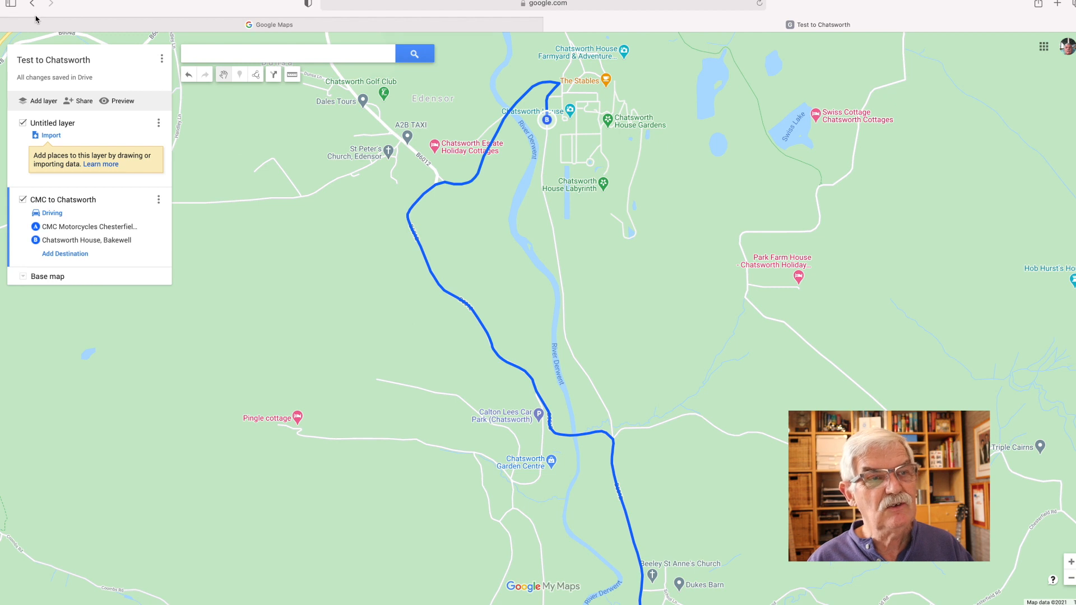
Export only the CMC to Chatsworth layer and download it as KML instead of KMZ.
{"action": "left_click", "coordinate": [161, 59]}
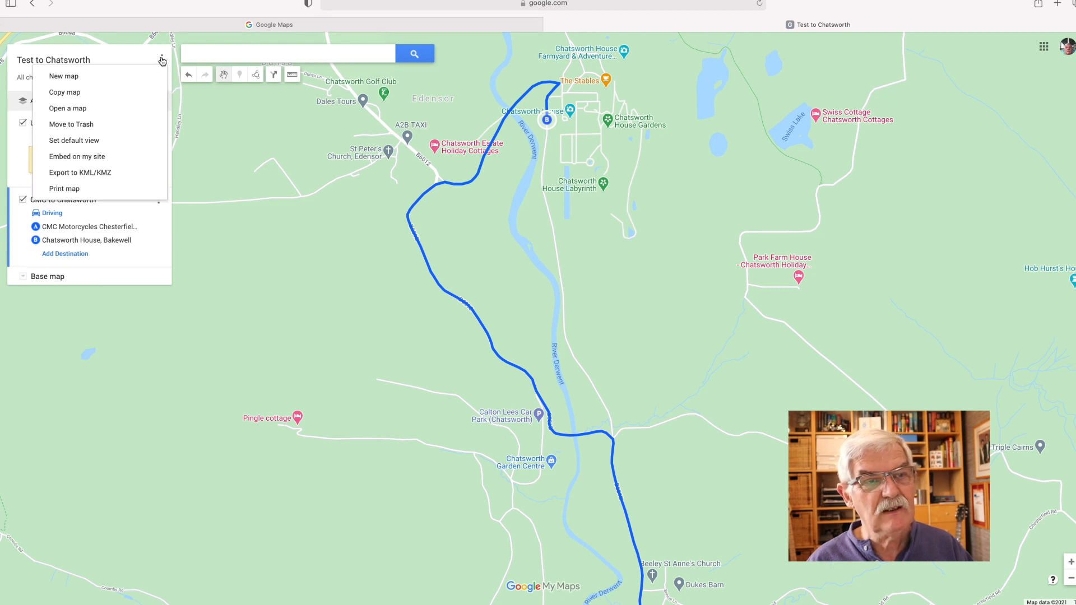
{"action": "left_click", "coordinate": [78, 175]}
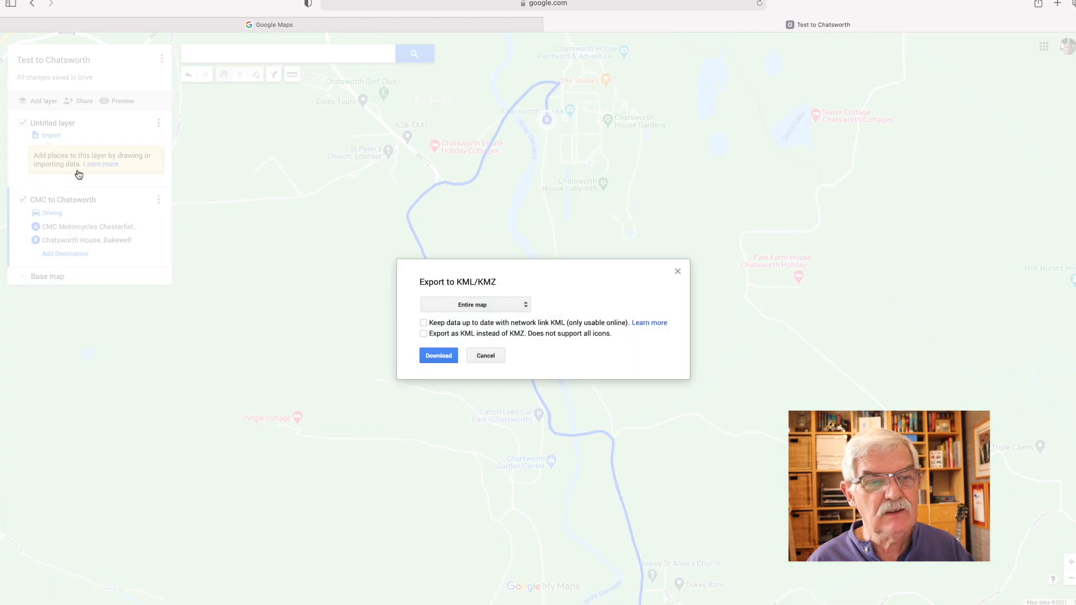
{"action": "left_click", "coordinate": [525, 309]}
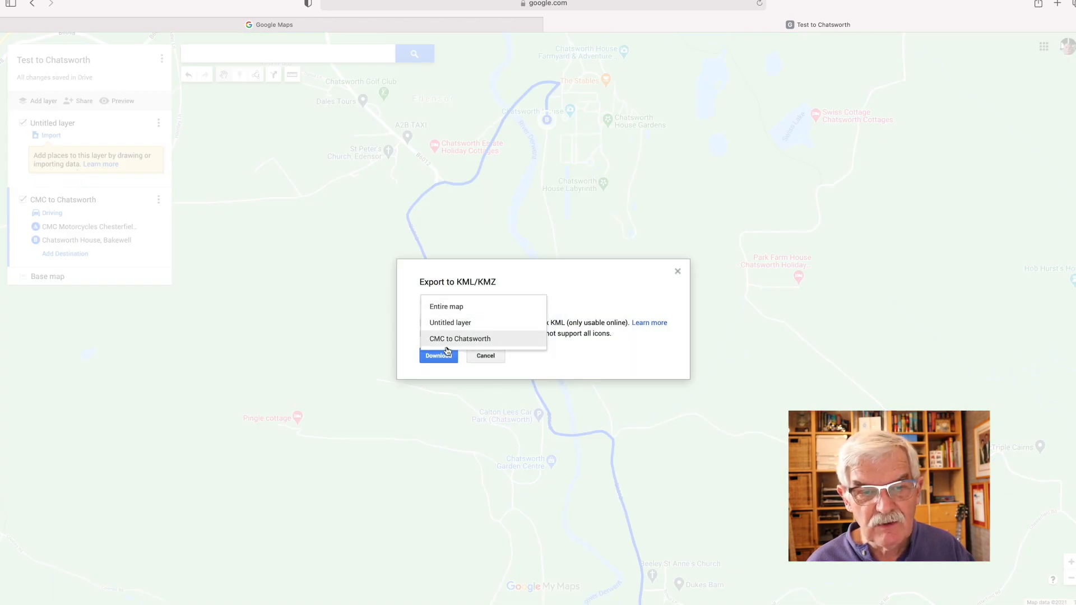
{"action": "left_click", "coordinate": [462, 340]}
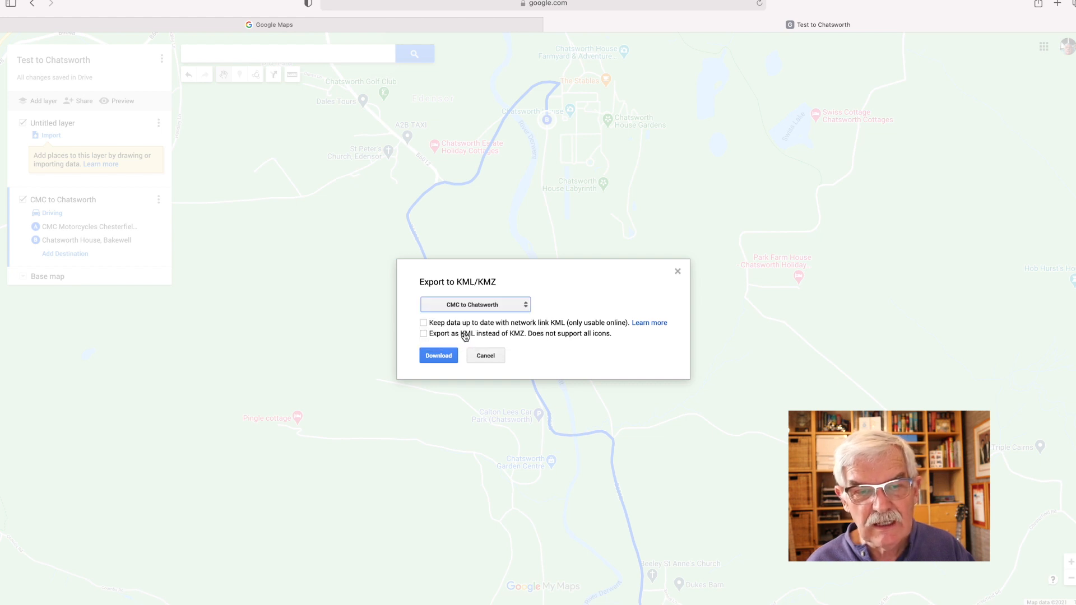
{"action": "left_click", "coordinate": [424, 335]}
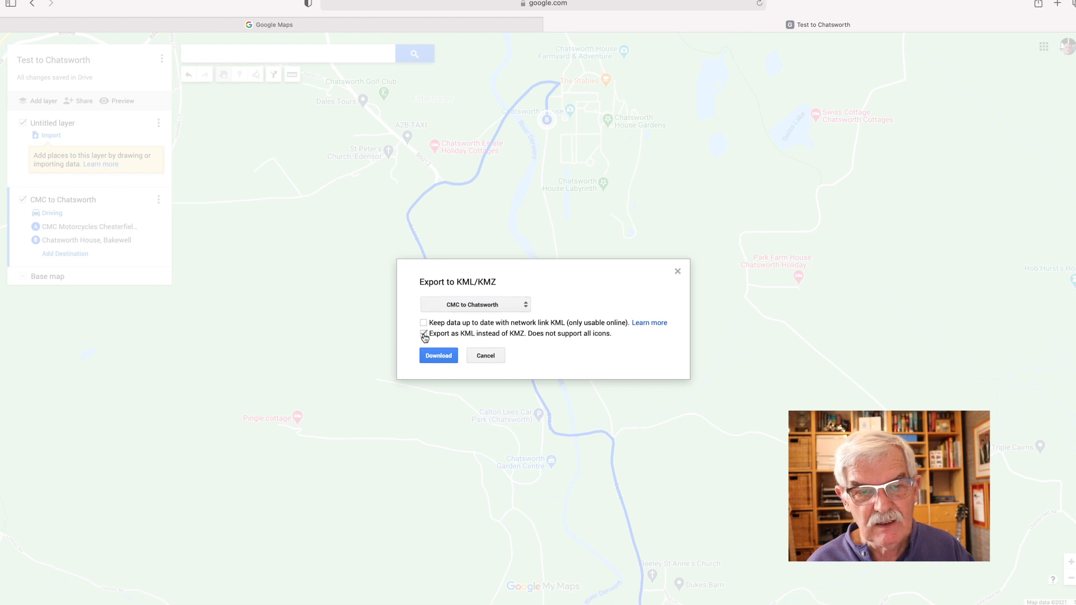
{"action": "left_click", "coordinate": [433, 356]}
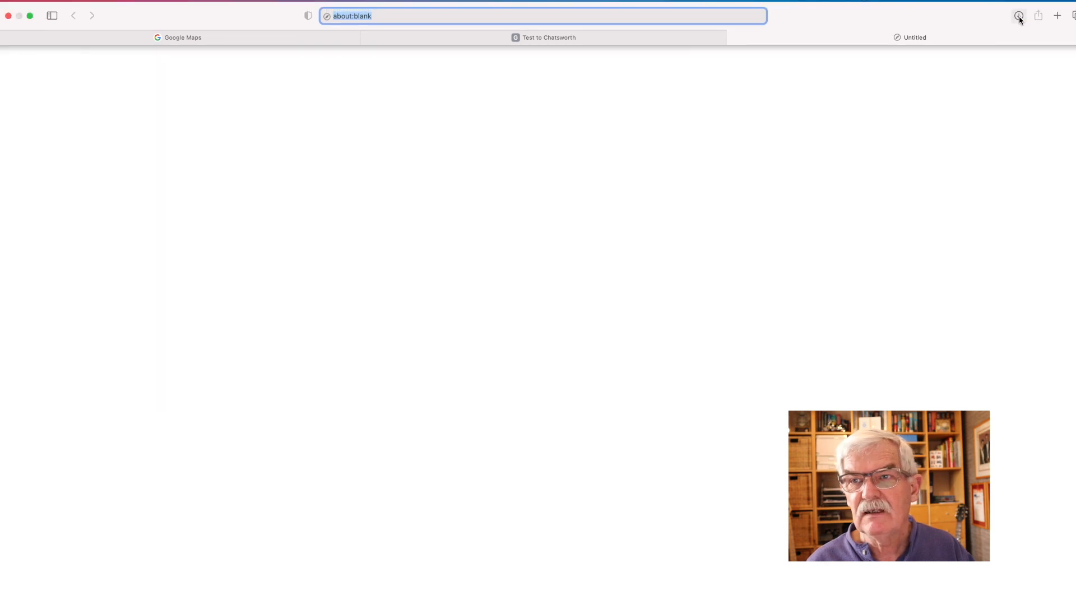
Move the downloaded CMC to Chatsworth.kml file from the browser's downloads onto the desktop.
{"action": "left_click", "coordinate": [1018, 15]}
{"action": "left_click_drag", "start_coordinate": [951, 67], "coordinate": [0, 101]}
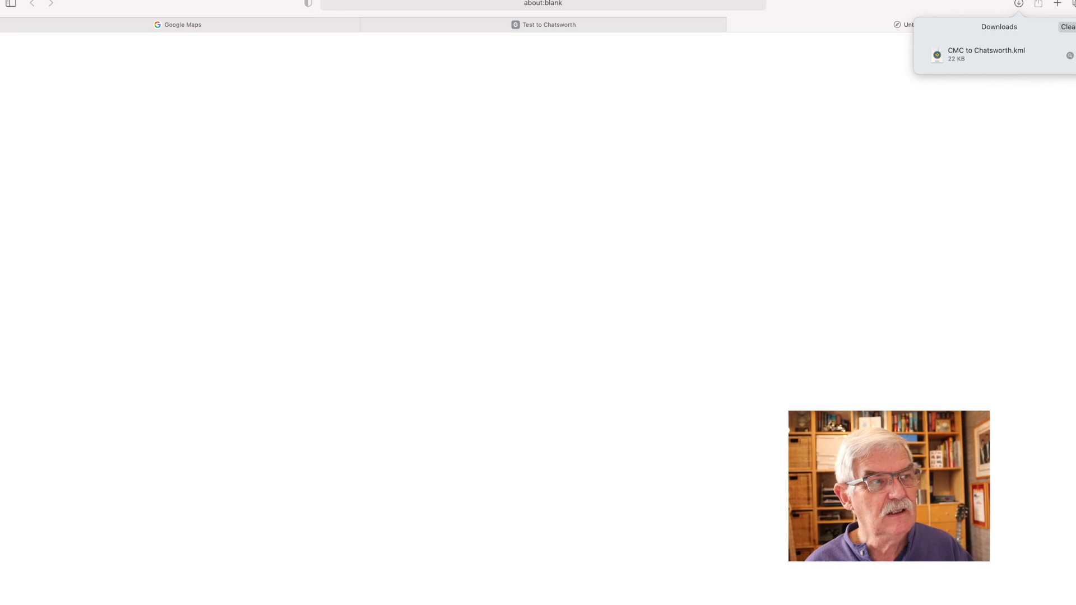
Switch to BaseCamp and create a new list named CMC to Chatsworth in My Collection.
{"action": "left_click", "coordinate": [480, 31]}
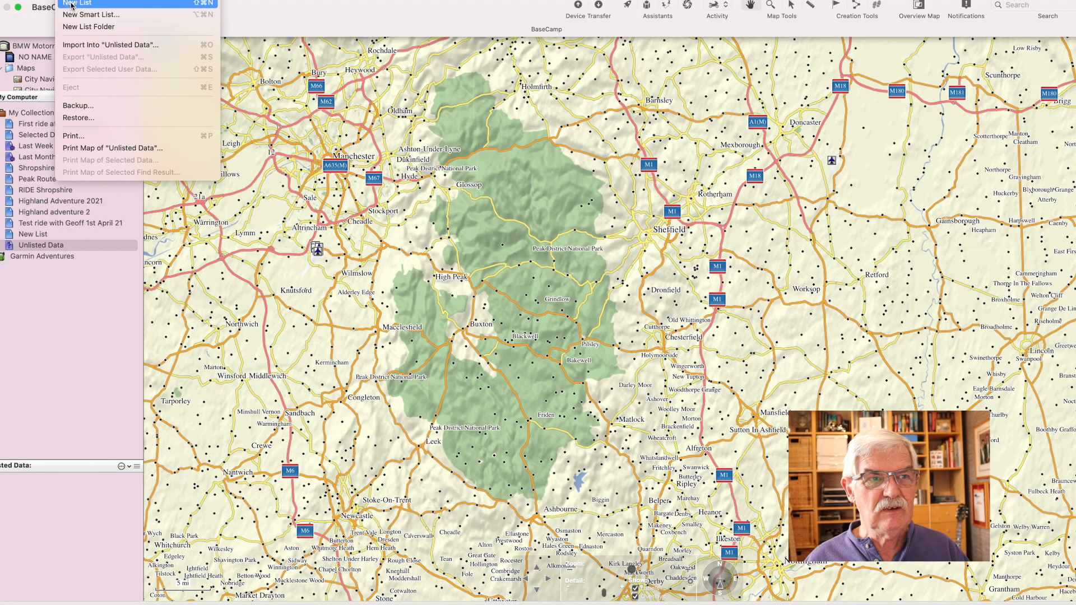
{"action": "left_click", "coordinate": [71, 6]}
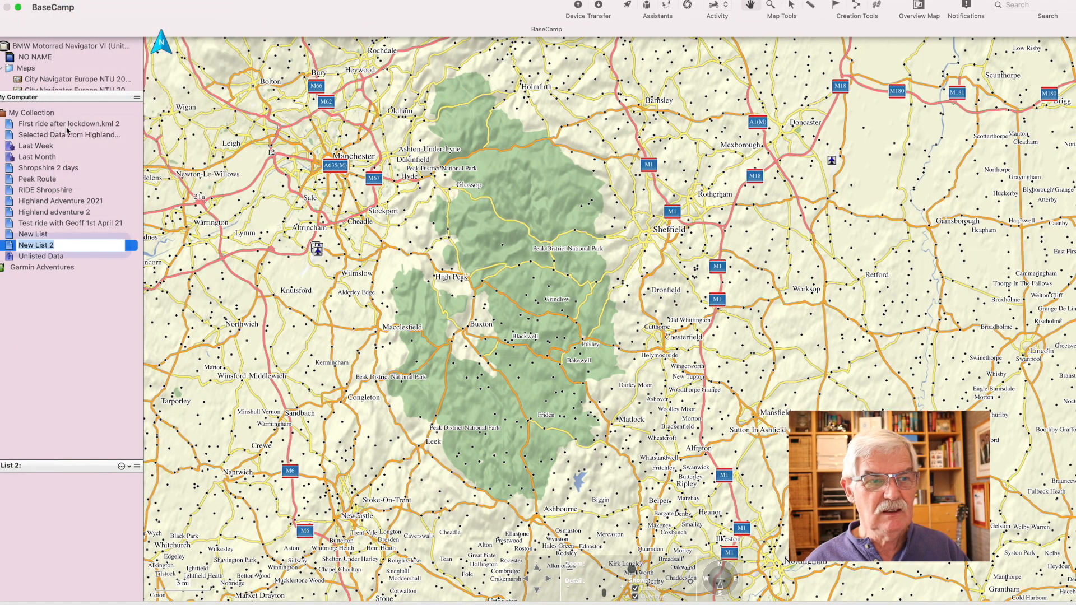
{"action": "right_click", "coordinate": [51, 245]}
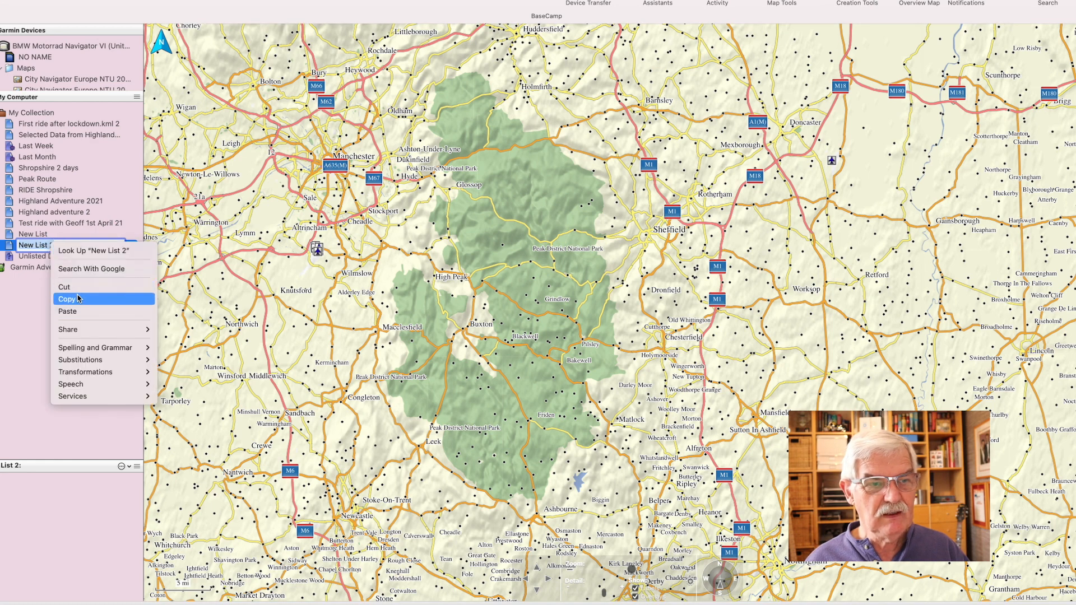
{"action": "left_click", "coordinate": [37, 244]}
{"action": "left_click_drag", "start_coordinate": [67, 245], "coordinate": [0, 243]}
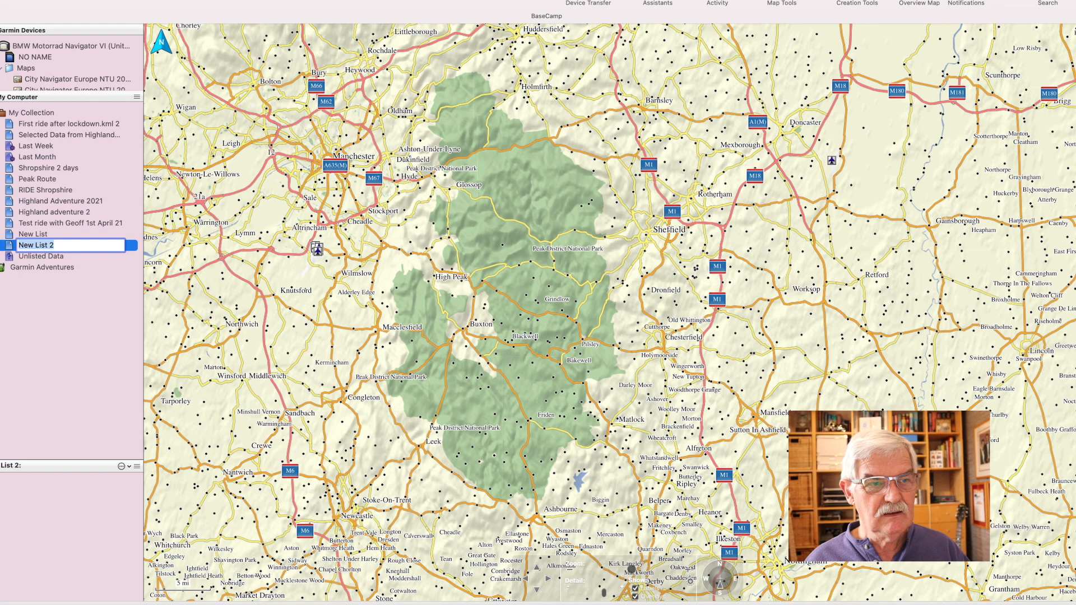
{"action": "type", "text": "CMC to Ch"}
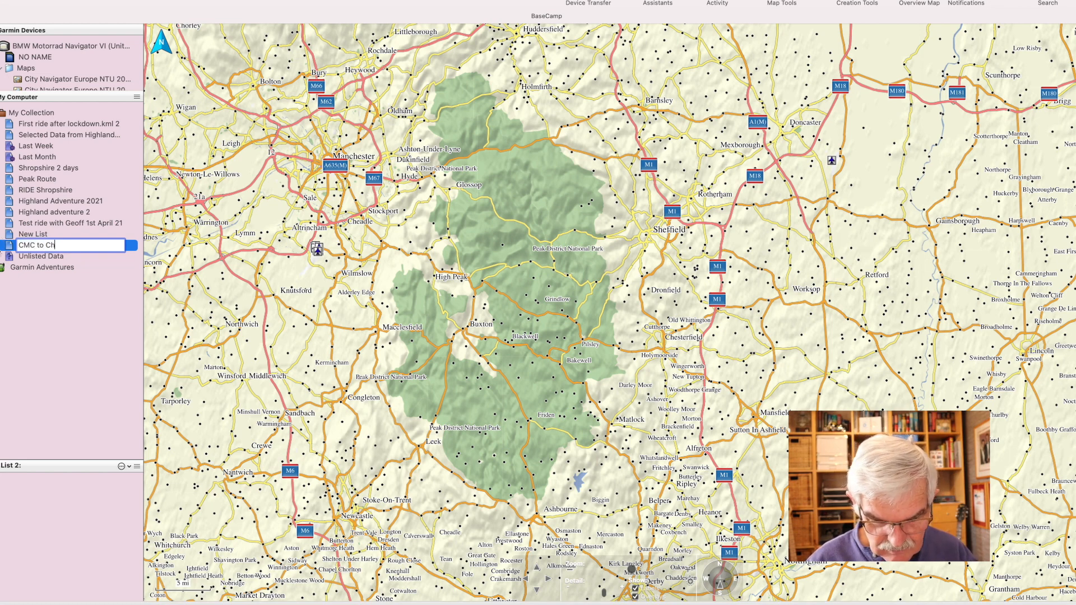
{"action": "type", "text": "atsworth"}
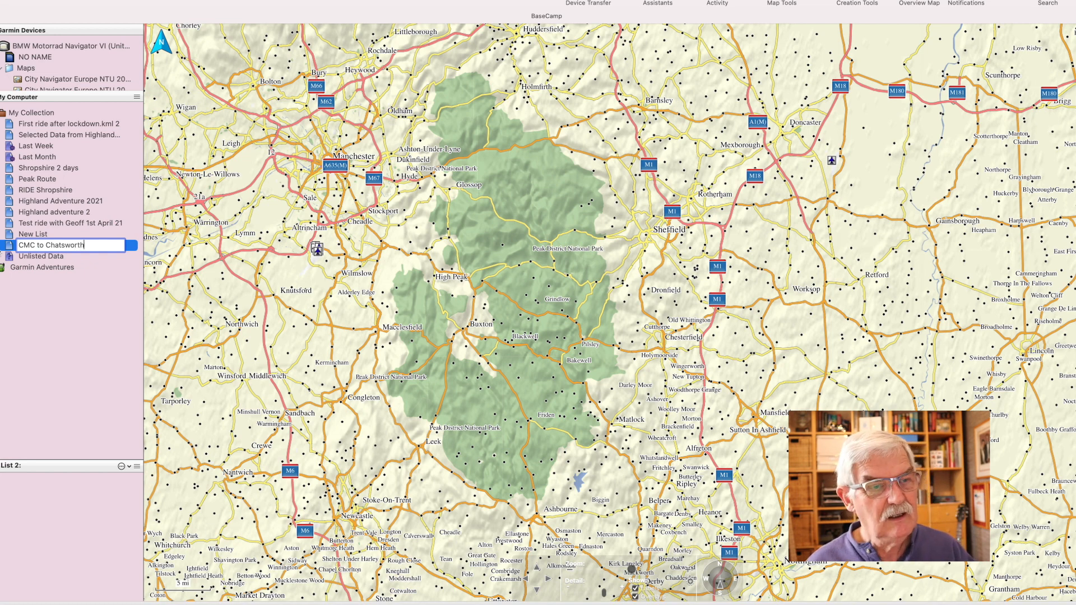
{"action": "key", "text": "Return"}
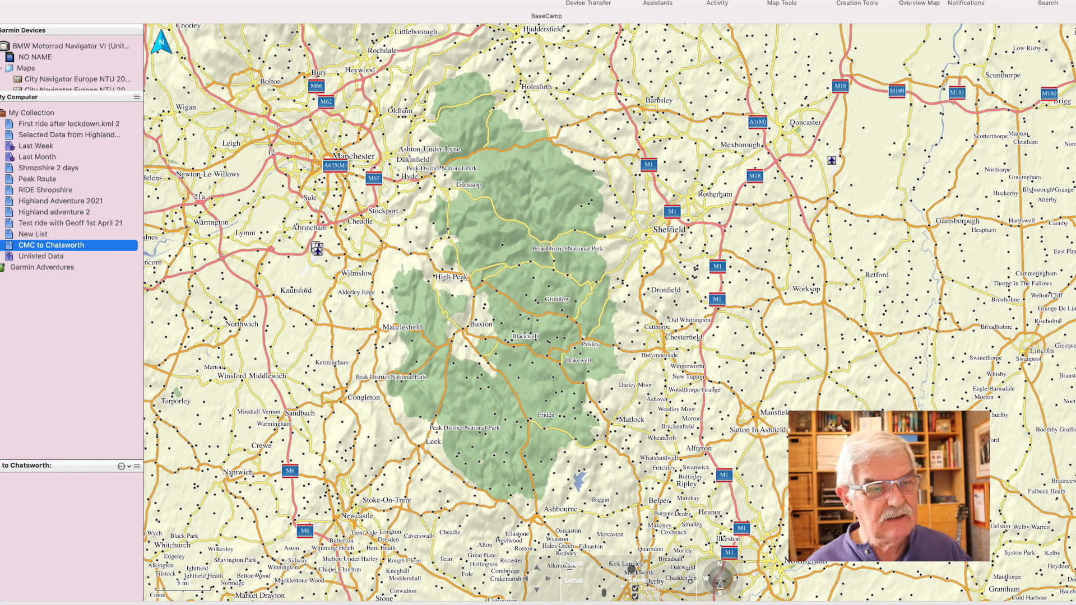
Import CMC to Chatsworth.kml into My Collection and set the colour of its track CMC to Chatsworth 001 to Green.
{"action": "left_click_drag", "start_coordinate": [1, 190], "coordinate": [97, 249]}
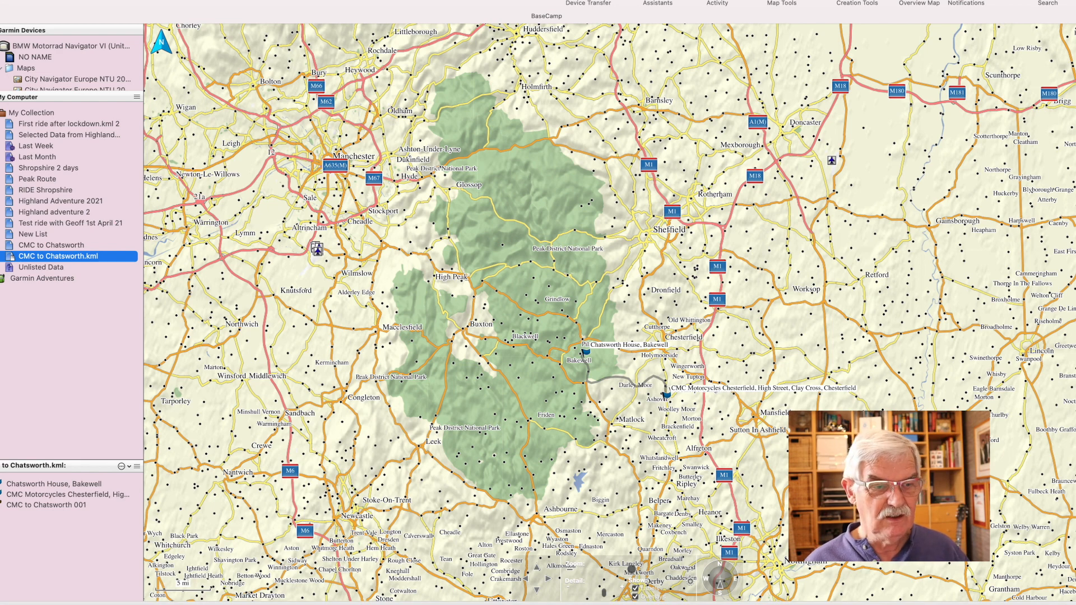
{"action": "left_click", "coordinate": [18, 505]}
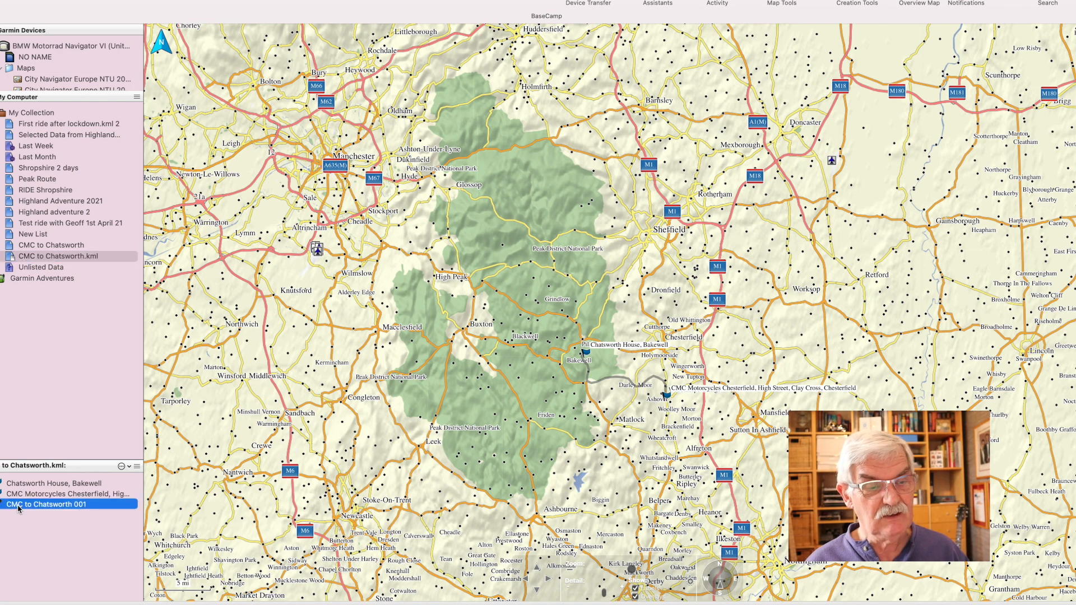
{"action": "double_click", "coordinate": [18, 506]}
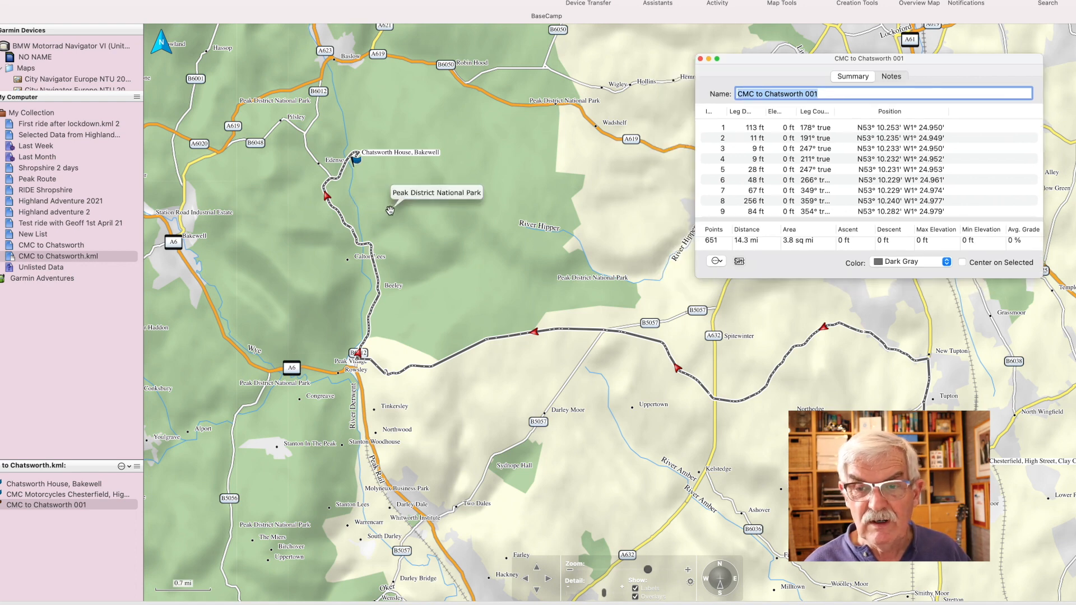
{"action": "left_click", "coordinate": [946, 268]}
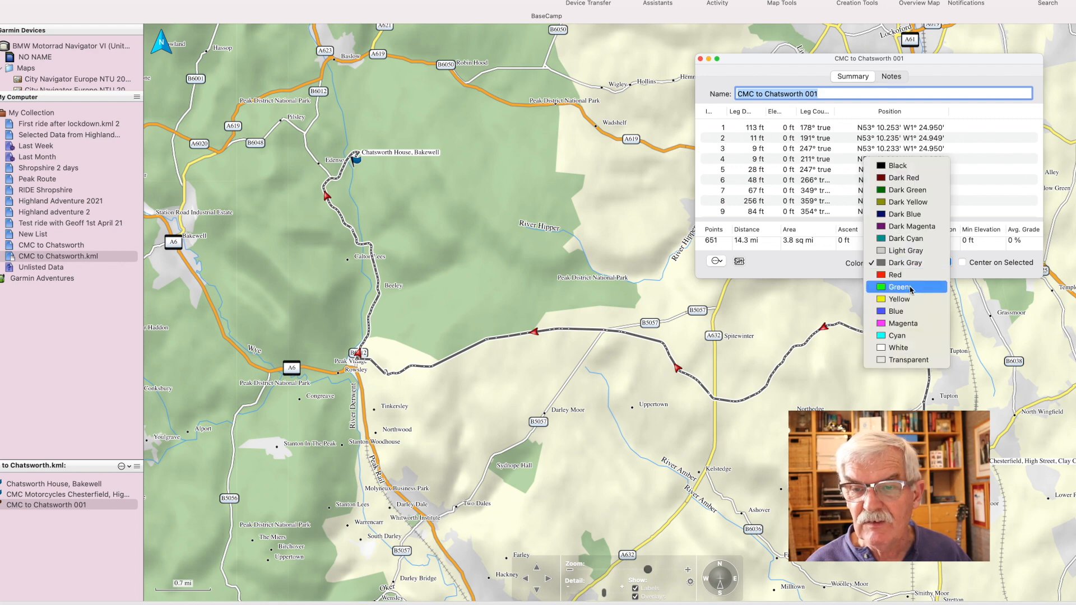
{"action": "left_click", "coordinate": [908, 293]}
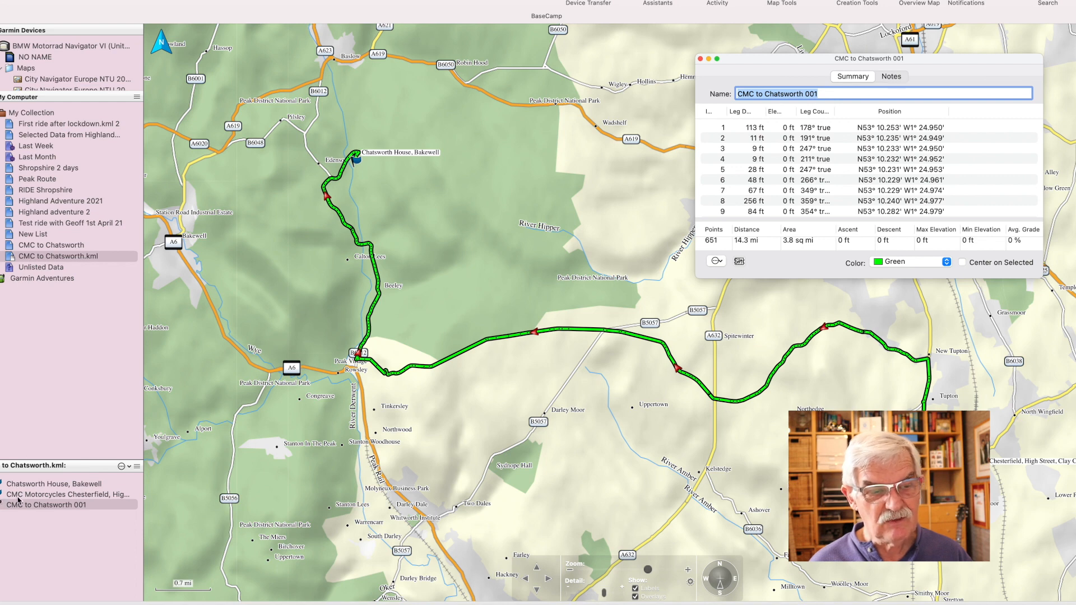
{"action": "mouse_move", "coordinate": [25, 496]}
{"action": "left_mouse_down"}
{"action": "mouse_move", "coordinate": [24, 470]}
{"action": "mouse_move", "coordinate": [25, 481]}
{"action": "left_mouse_up"}
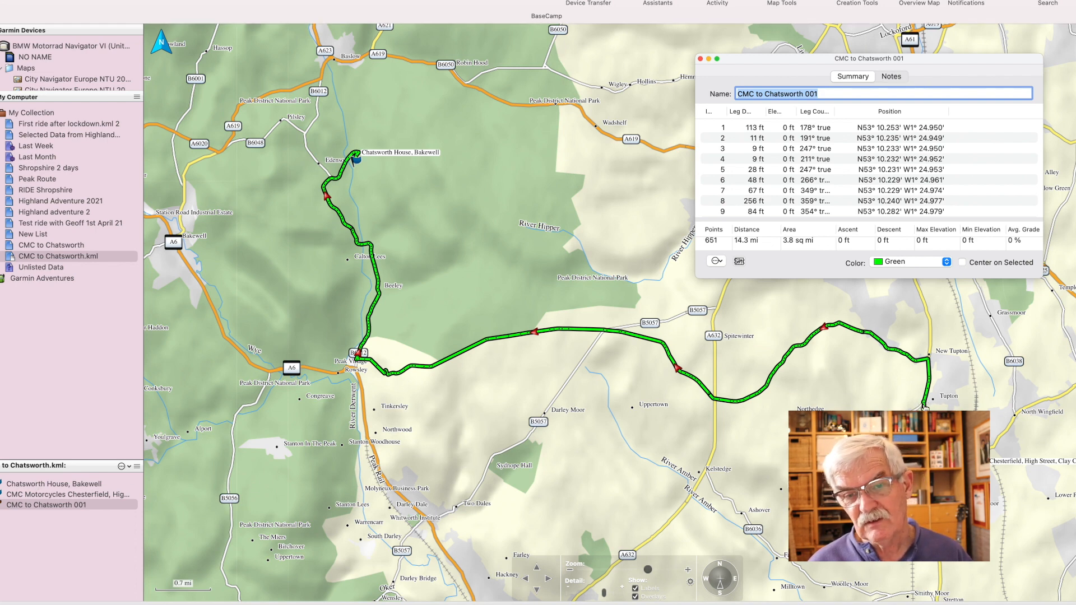
{"action": "mouse_move", "coordinate": [925, 407]}
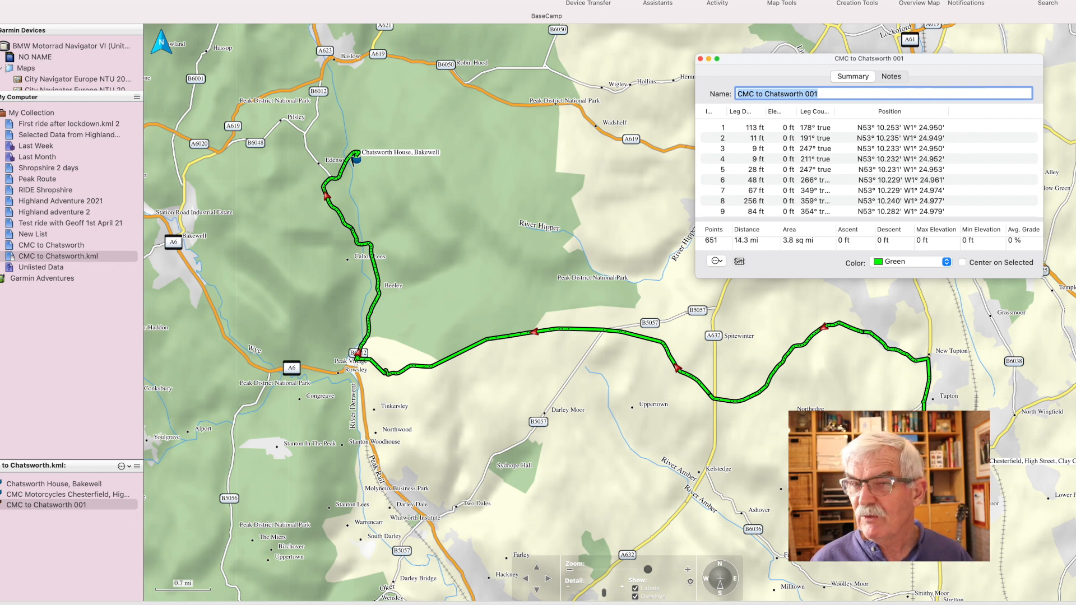
{"action": "left_click_drag", "start_coordinate": [754, 62], "coordinate": [750, 65]}
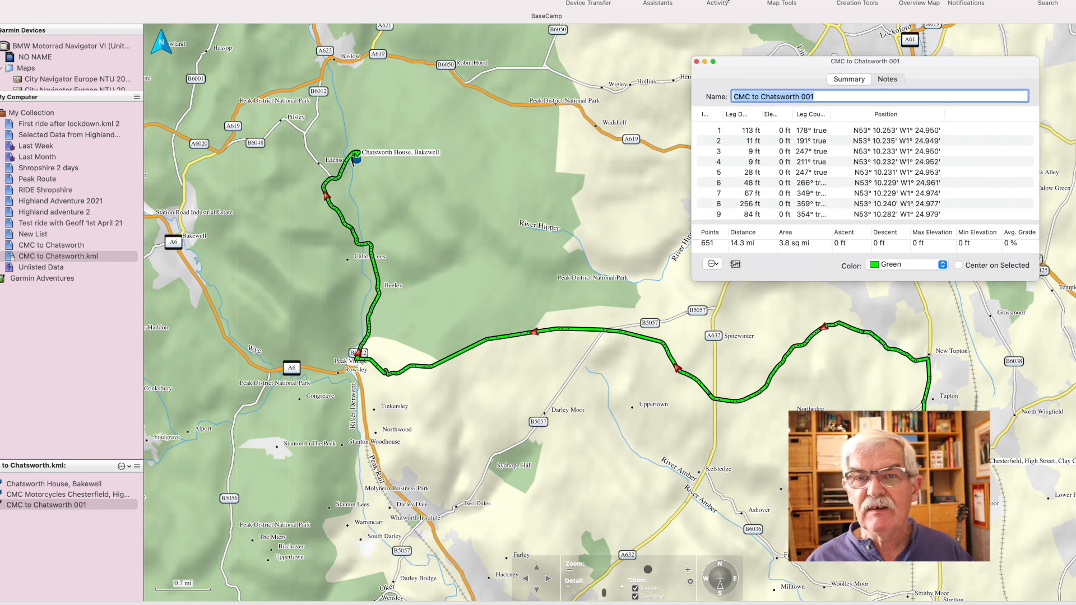
Set the activity profile to Direct.
{"action": "left_click", "coordinate": [726, 2]}
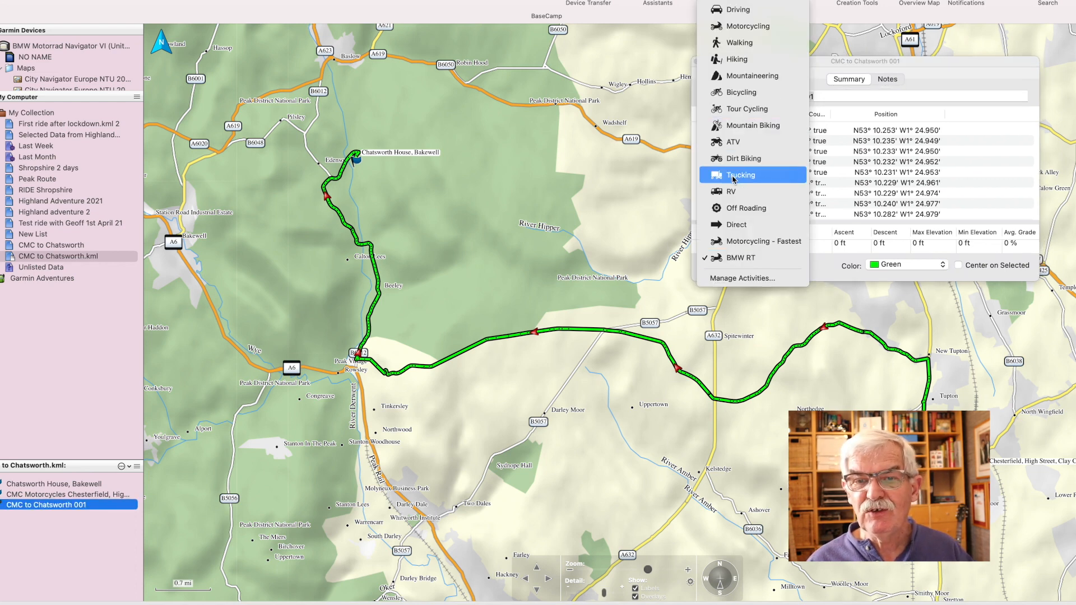
{"action": "left_click", "coordinate": [731, 226]}
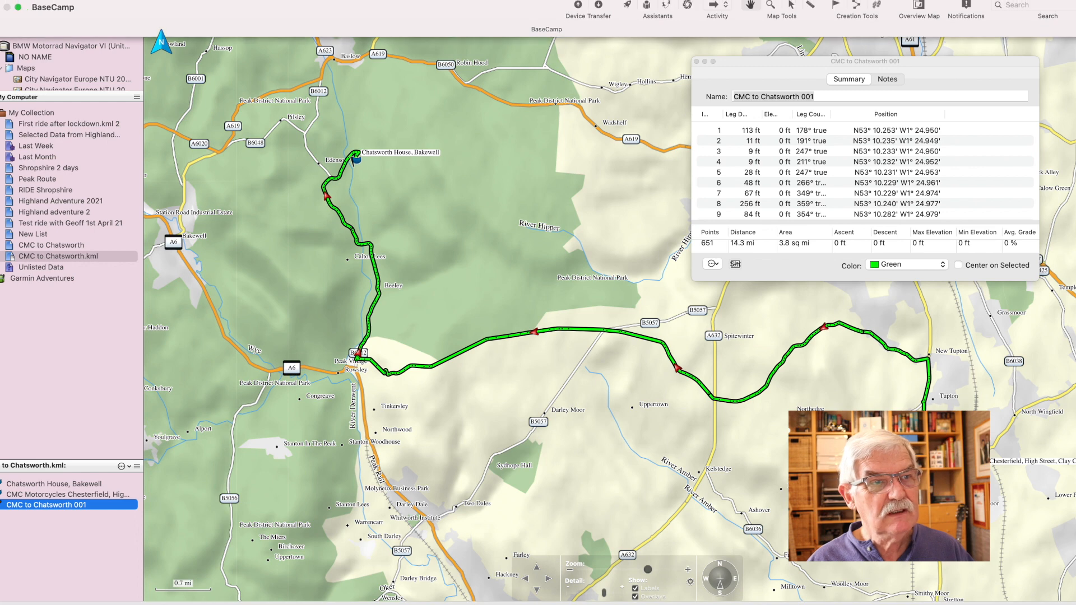
Open the advanced preferences and check how many via points are created when converting a track to a route.
{"action": "left_click", "coordinate": [26, 0]}
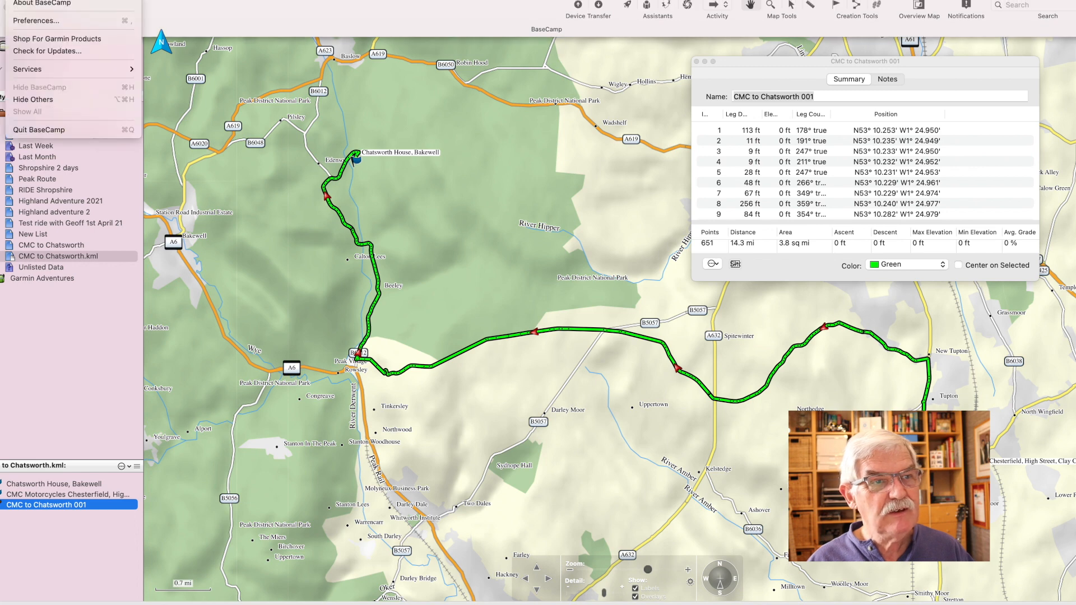
{"action": "left_click", "coordinate": [32, 21]}
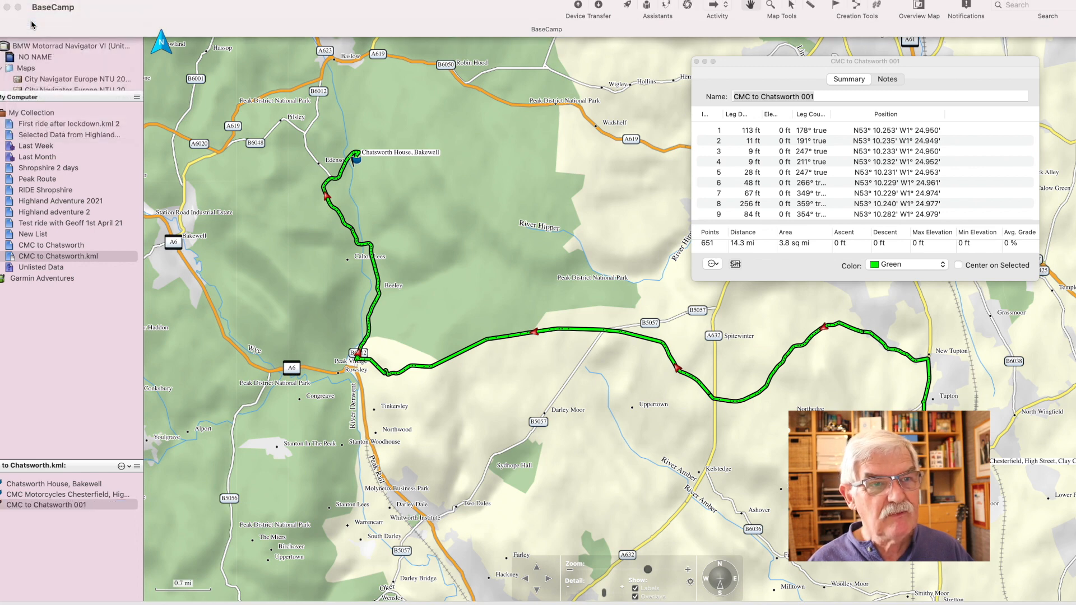
{"action": "left_click_drag", "start_coordinate": [254, 88], "coordinate": [627, 402]}
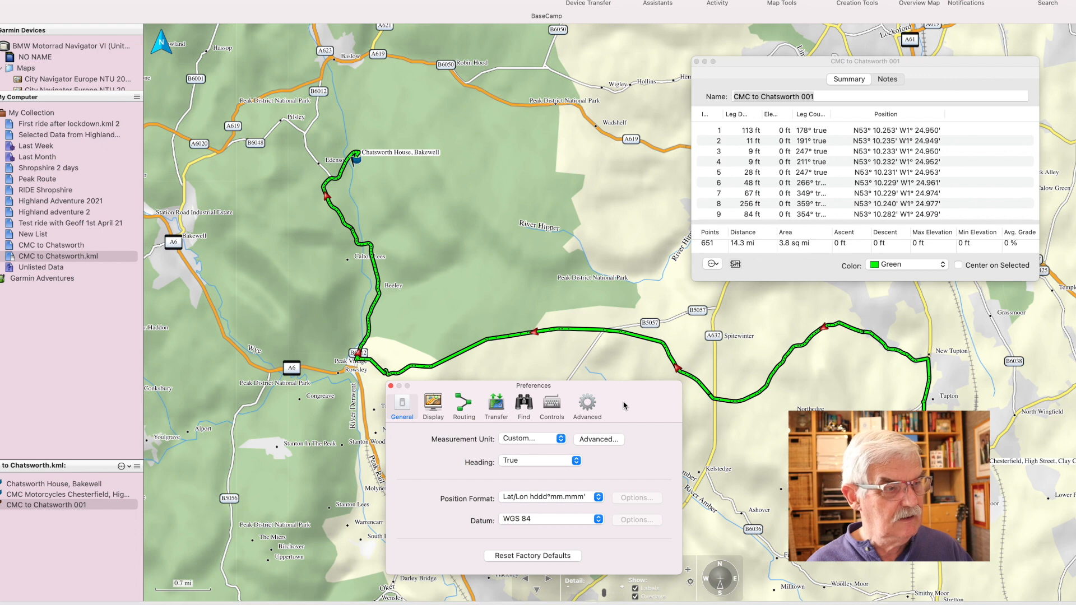
{"action": "left_click_drag", "start_coordinate": [619, 400], "coordinate": [448, 411]}
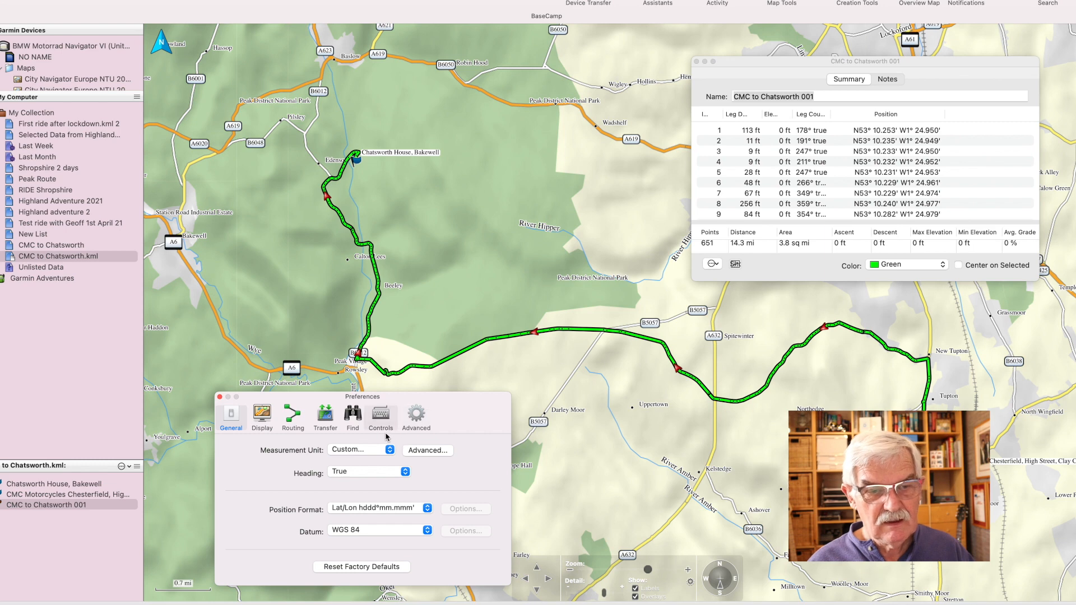
{"action": "left_click", "coordinate": [416, 420]}
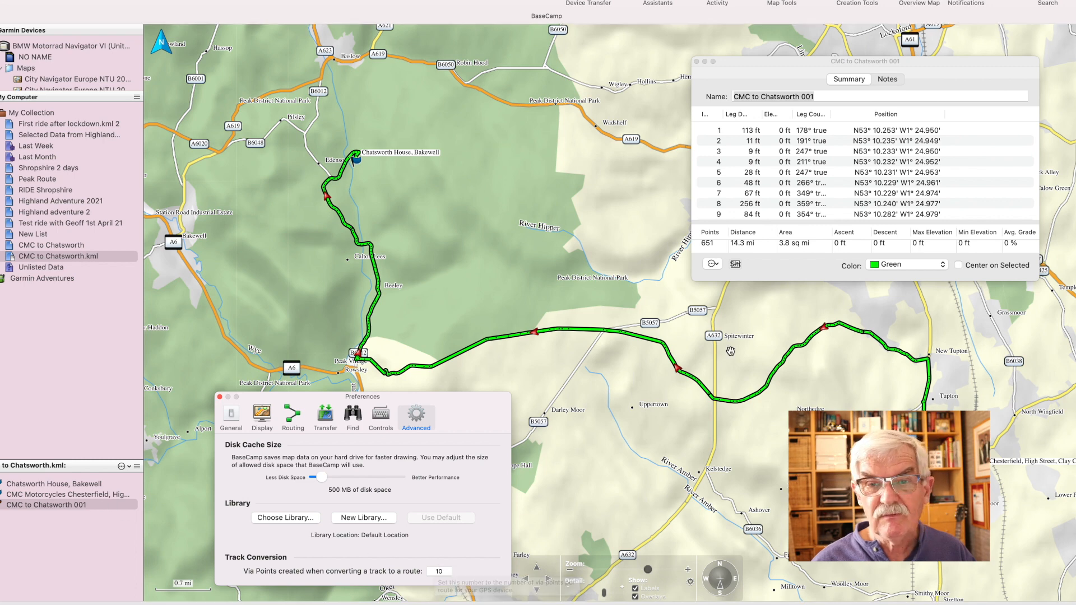
Create a route from the track CMC to Chatsworth 001, and close the track details and the preferences.
{"action": "left_click", "coordinate": [83, 509]}
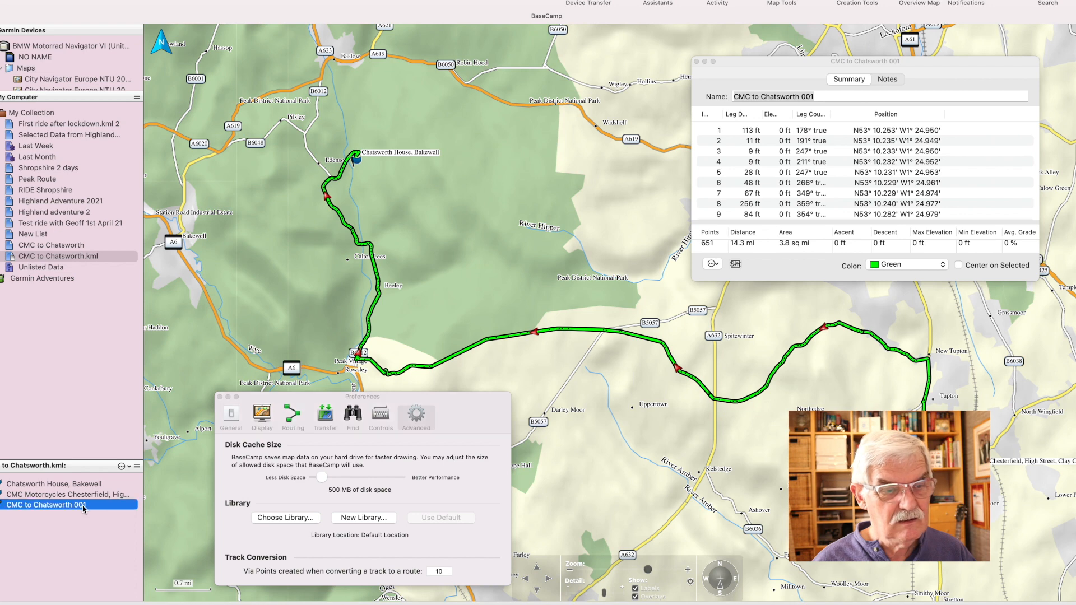
{"action": "right_click", "coordinate": [83, 508]}
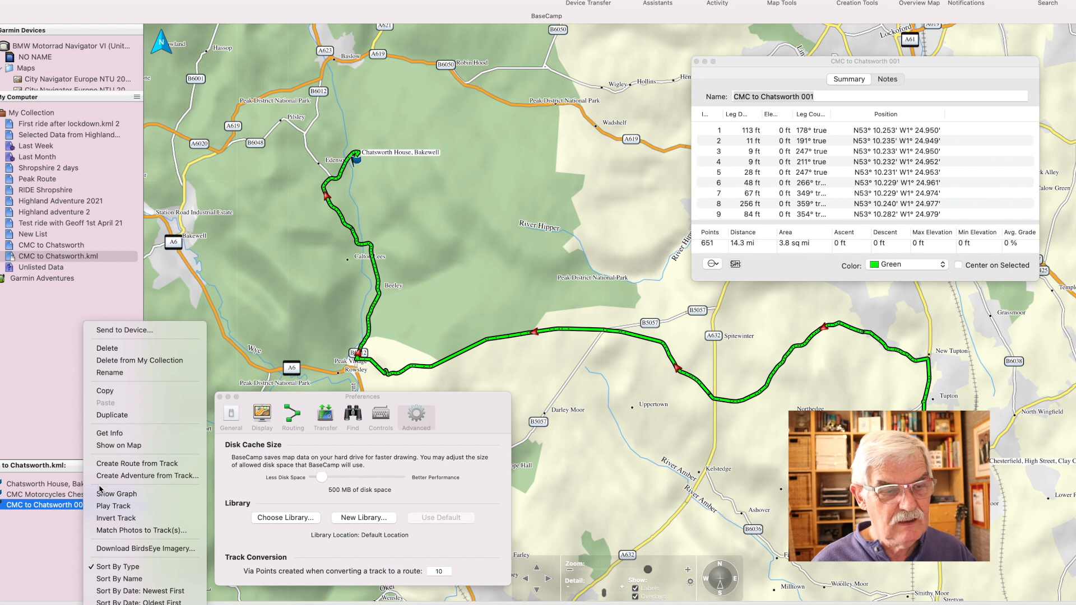
{"action": "left_click", "coordinate": [153, 467]}
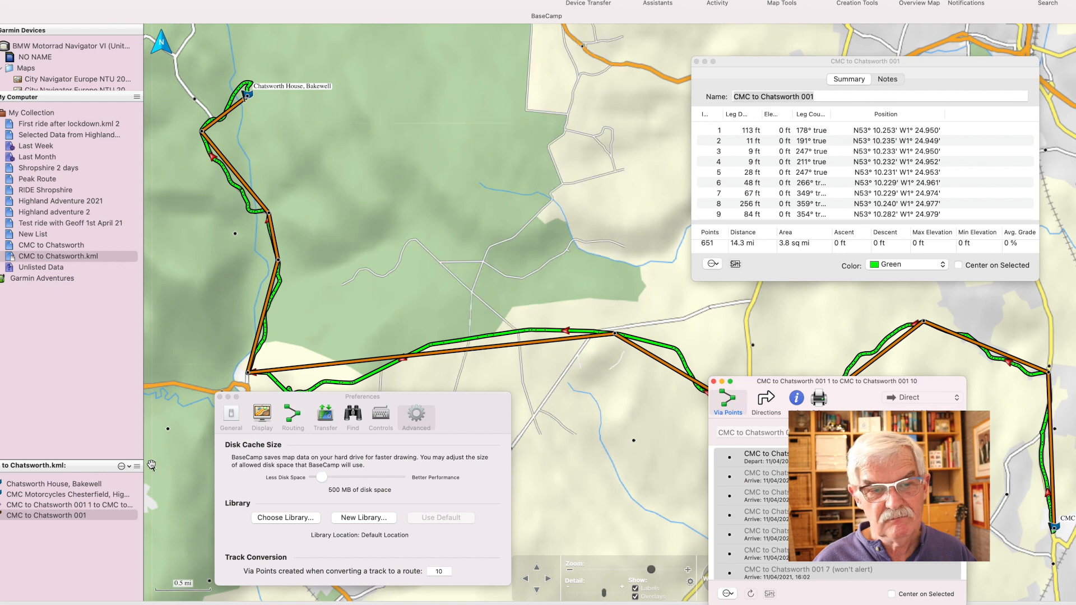
{"action": "left_click", "coordinate": [697, 62]}
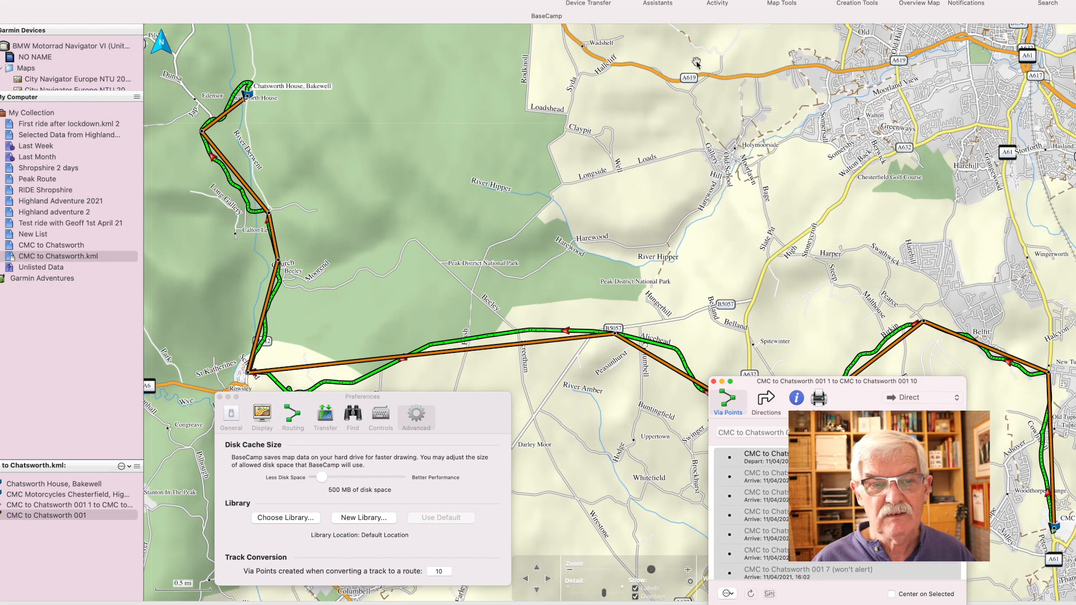
{"action": "left_click", "coordinate": [220, 398]}
Set the new route's activity profile to BMW RT and close the route details.
{"action": "left_click_drag", "start_coordinate": [850, 409], "coordinate": [464, 78]}
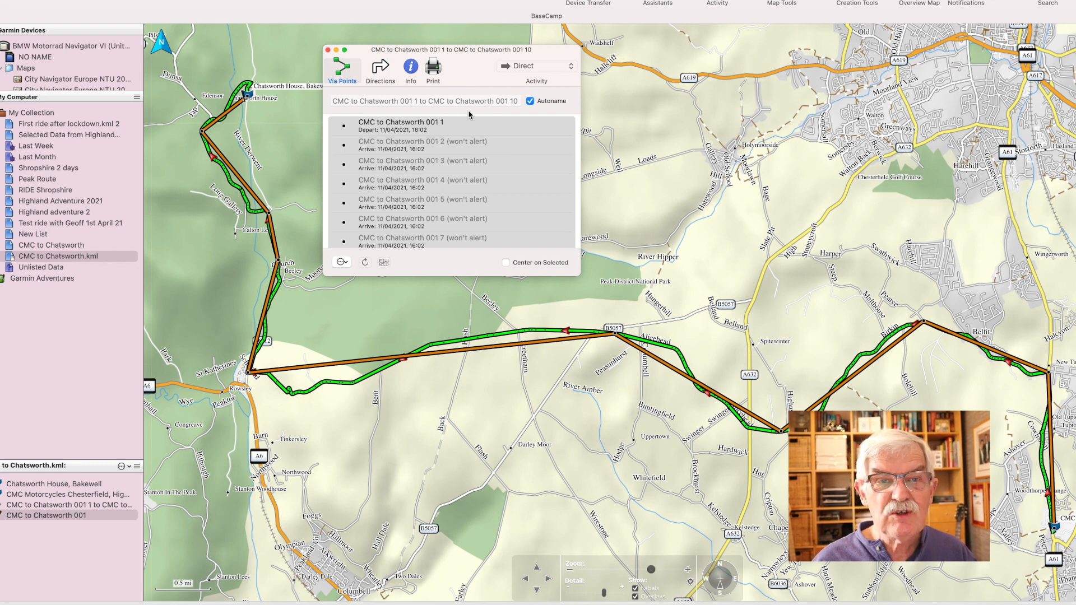
{"action": "left_click", "coordinate": [575, 68]}
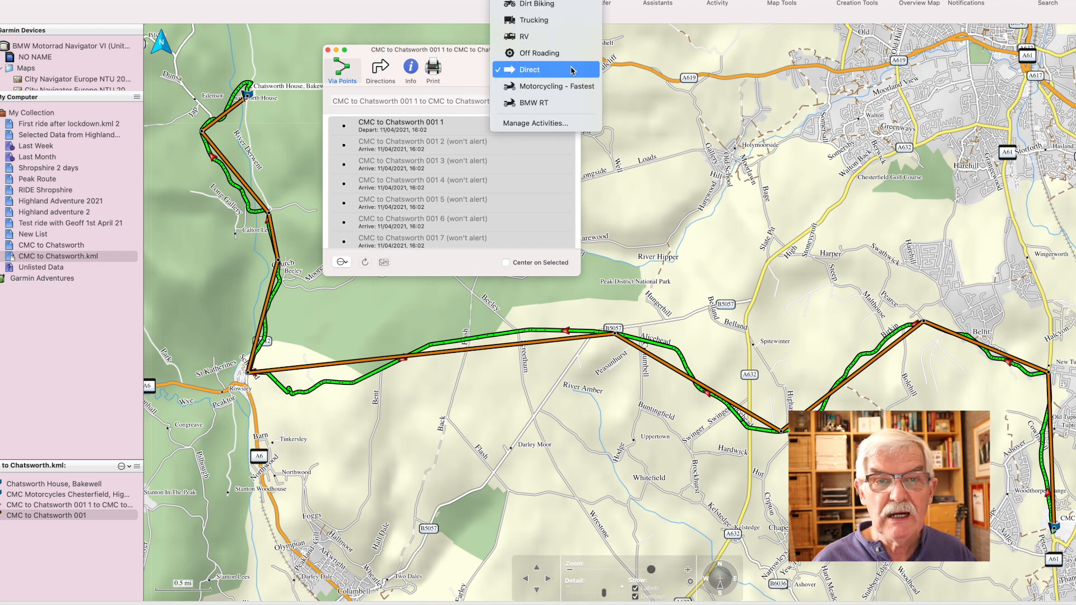
{"action": "left_click", "coordinate": [552, 105]}
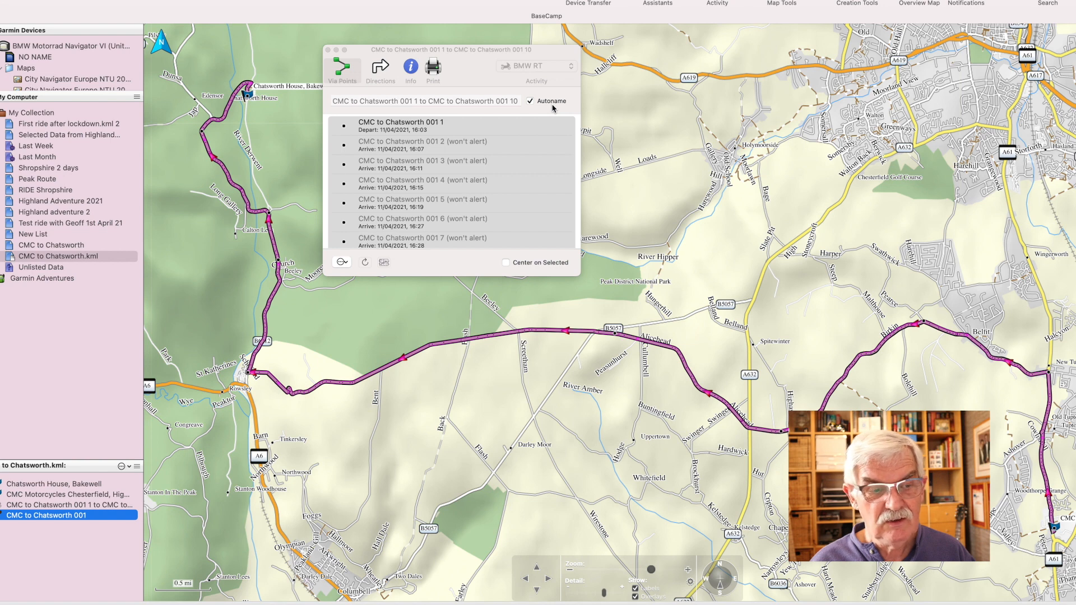
{"action": "key", "text": "super+w"}
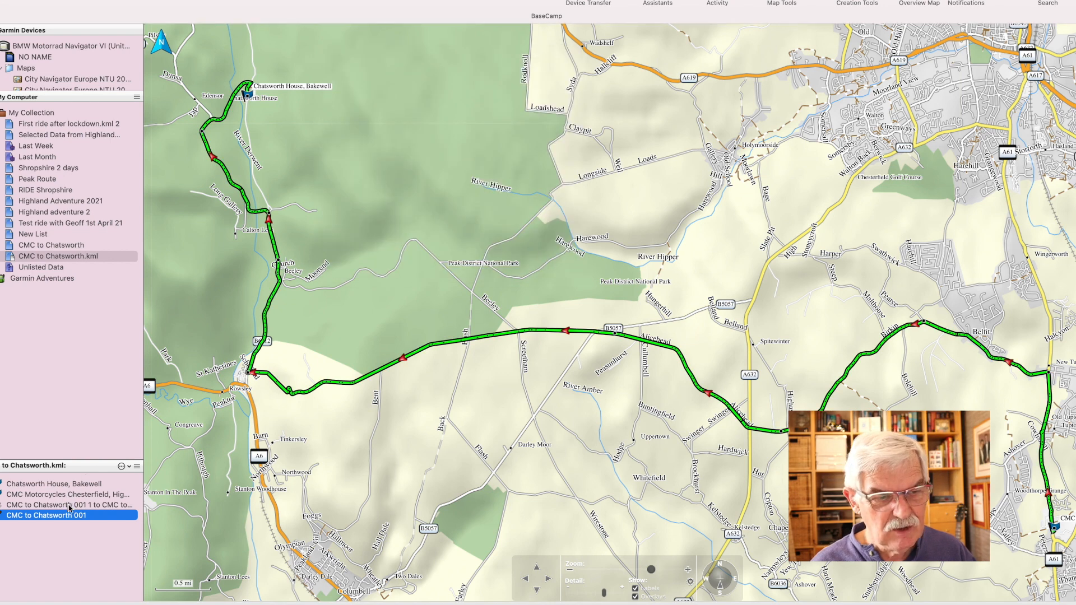
Send the routes of the list CMC to Chatsworth.kml to the BMW Motorrad Navigator VI, without tracks or waypoints.
{"action": "left_click", "coordinate": [69, 506]}
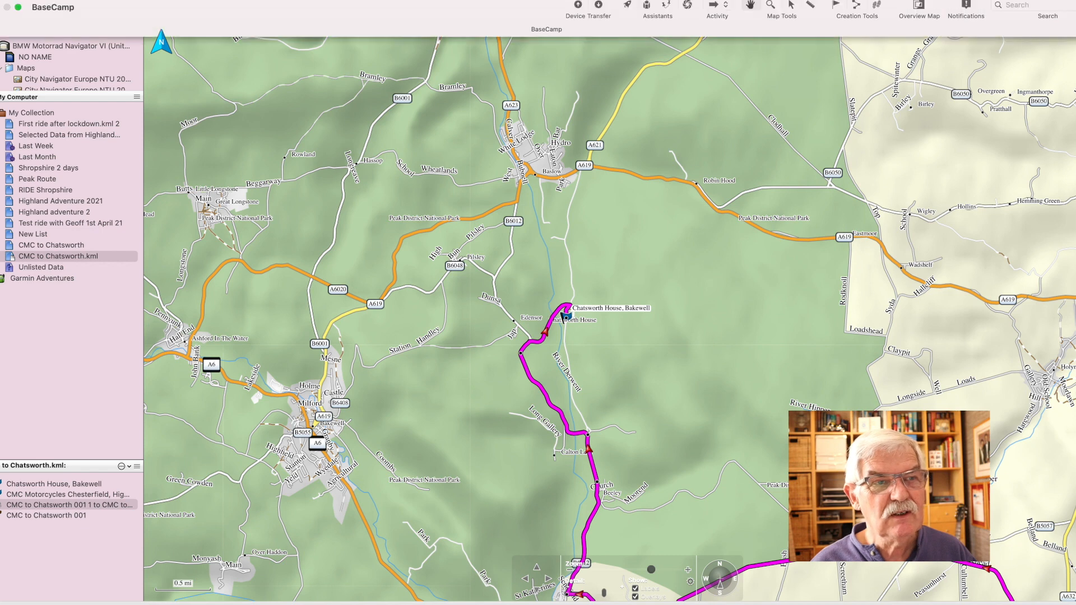
{"action": "left_click", "coordinate": [122, 1]}
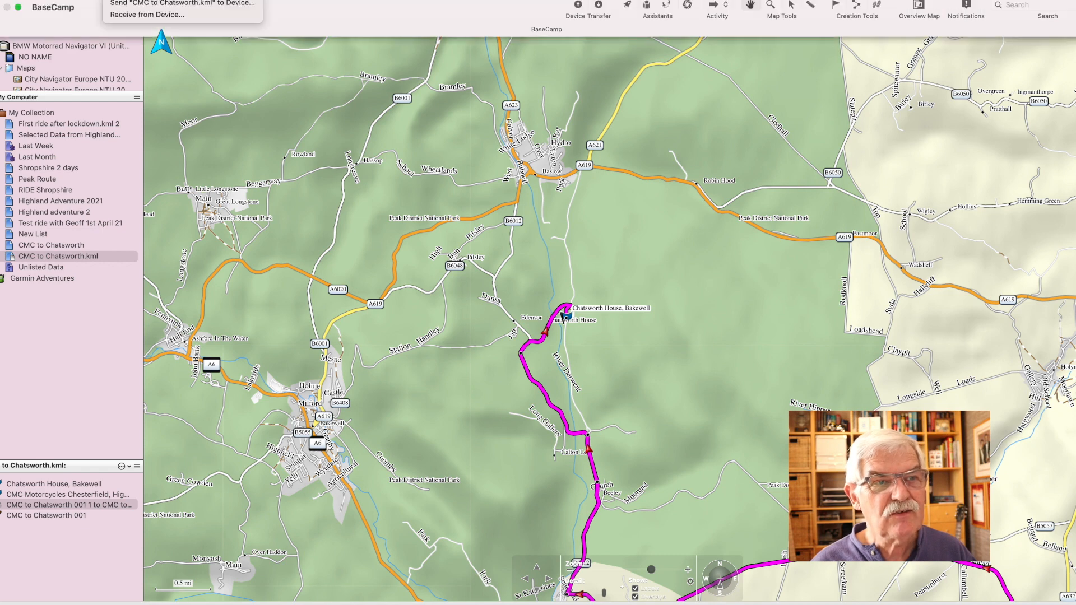
{"action": "left_click", "coordinate": [130, 3]}
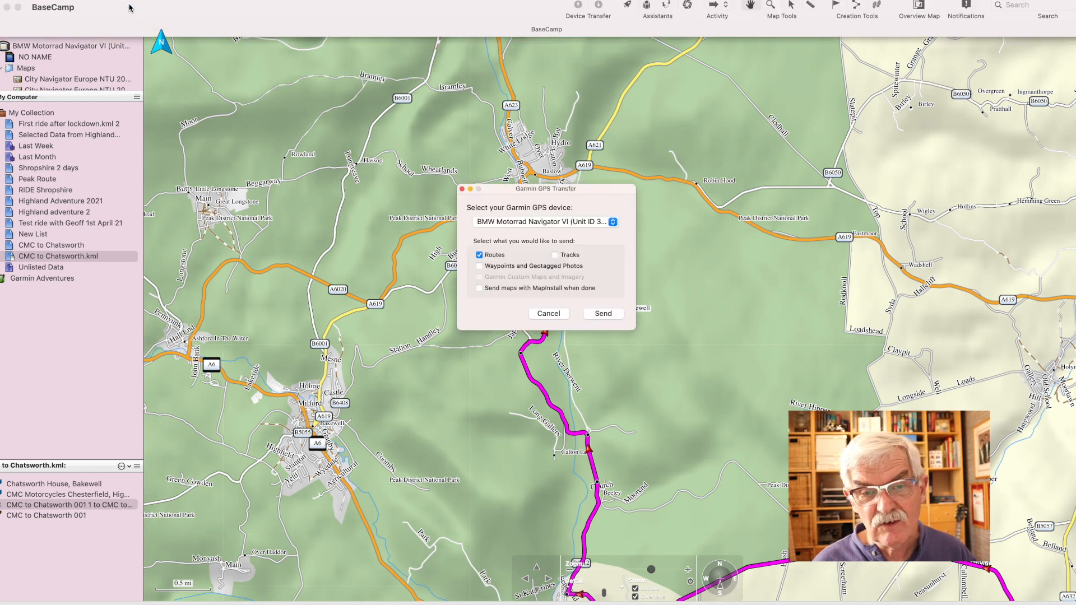
{"action": "left_click", "coordinate": [600, 315]}
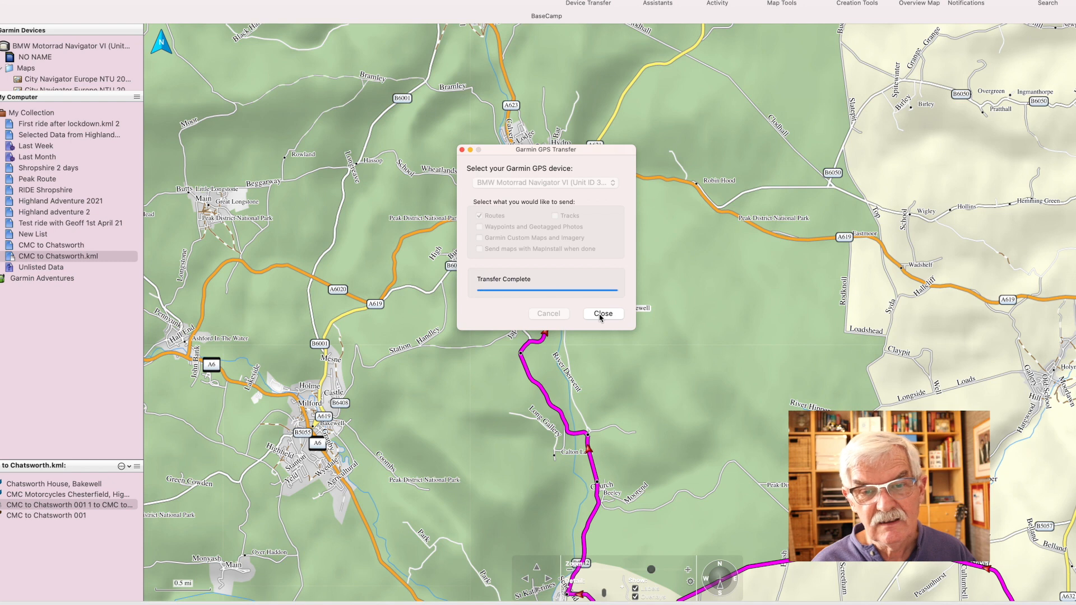
{"action": "left_click", "coordinate": [602, 315]}
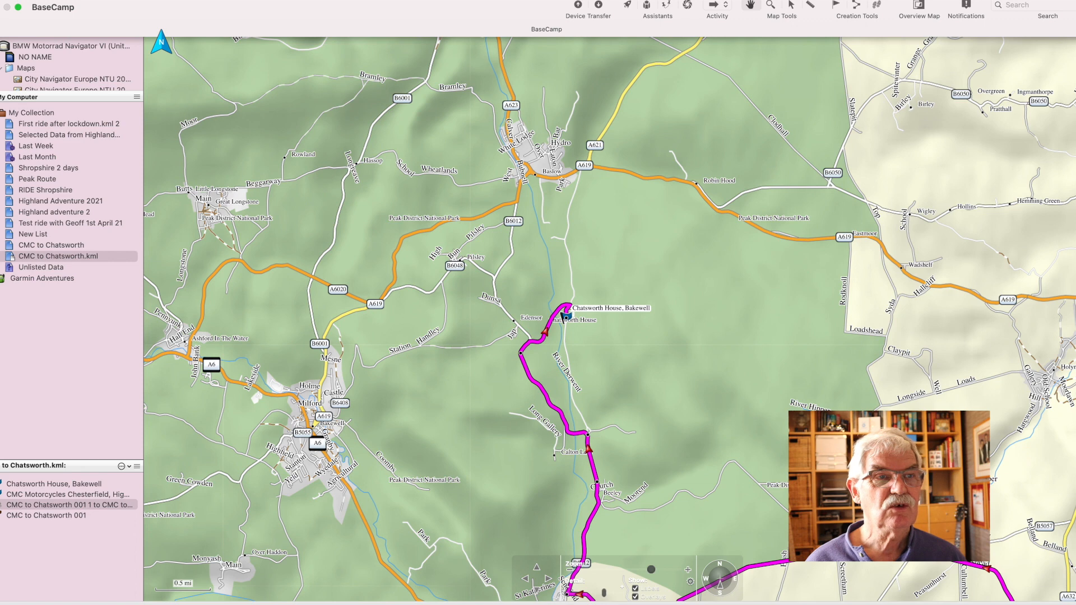
Export the list CMC to Chatsworth.kml to the iCloud Desktop in GPX v1.1 format, keeping the suggested file name.
{"action": "left_click", "coordinate": [66, 0]}
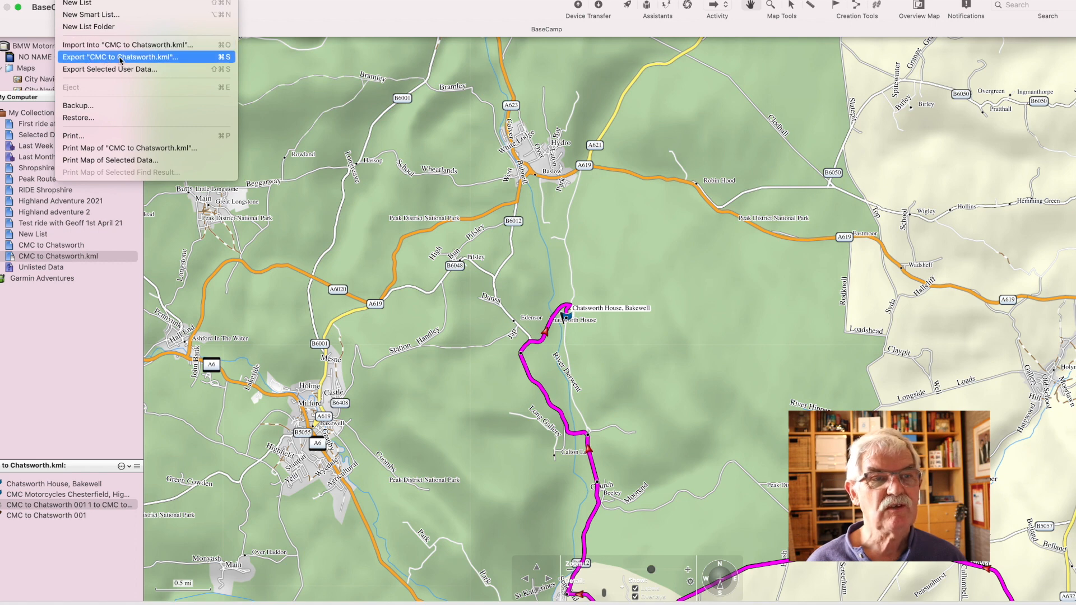
{"action": "left_click", "coordinate": [165, 61]}
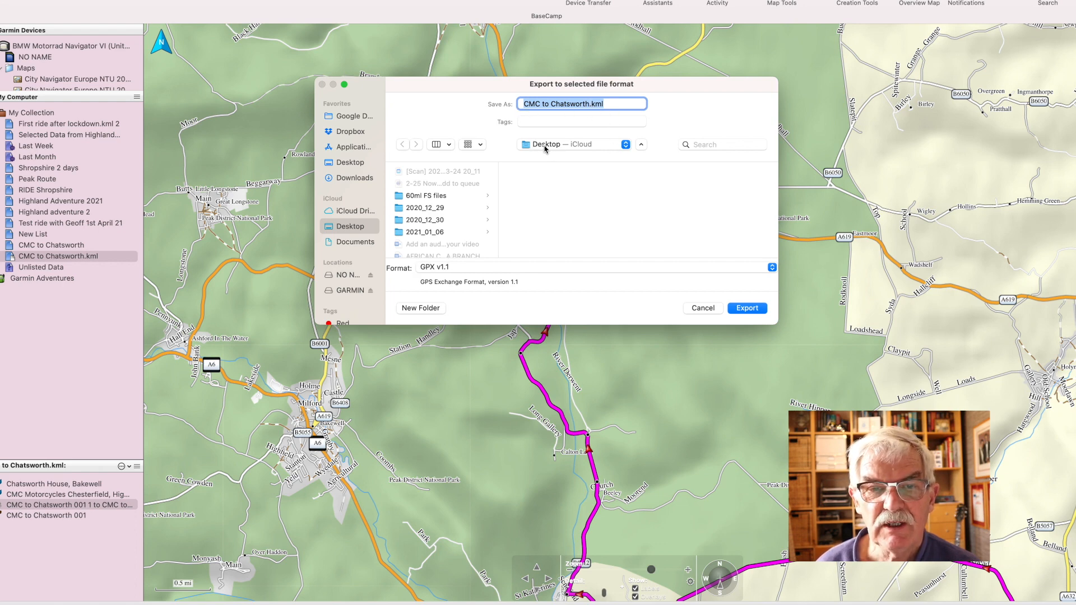
{"action": "left_click", "coordinate": [749, 309]}
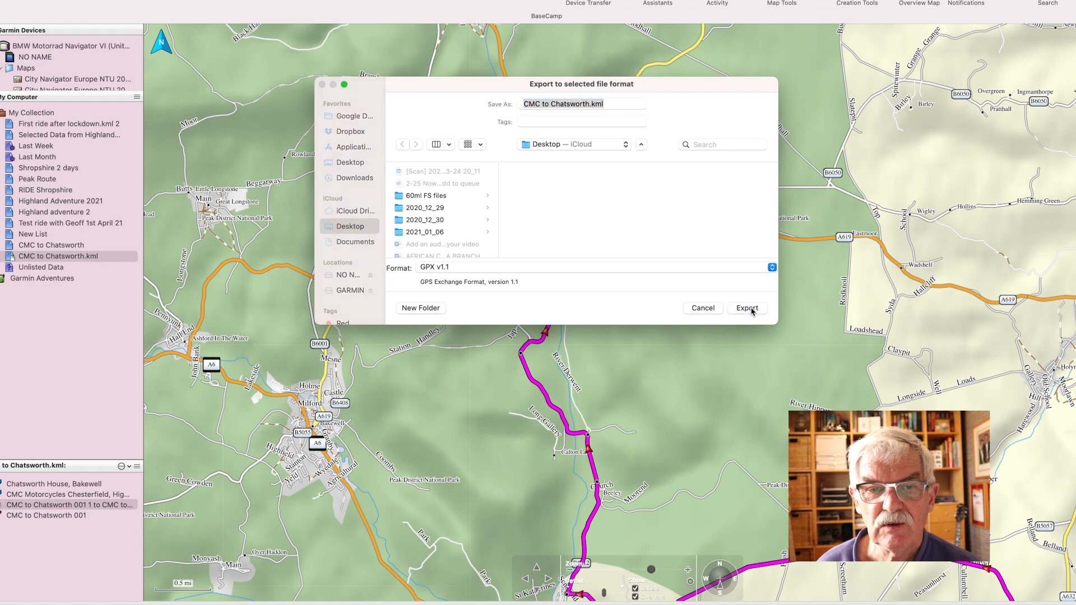